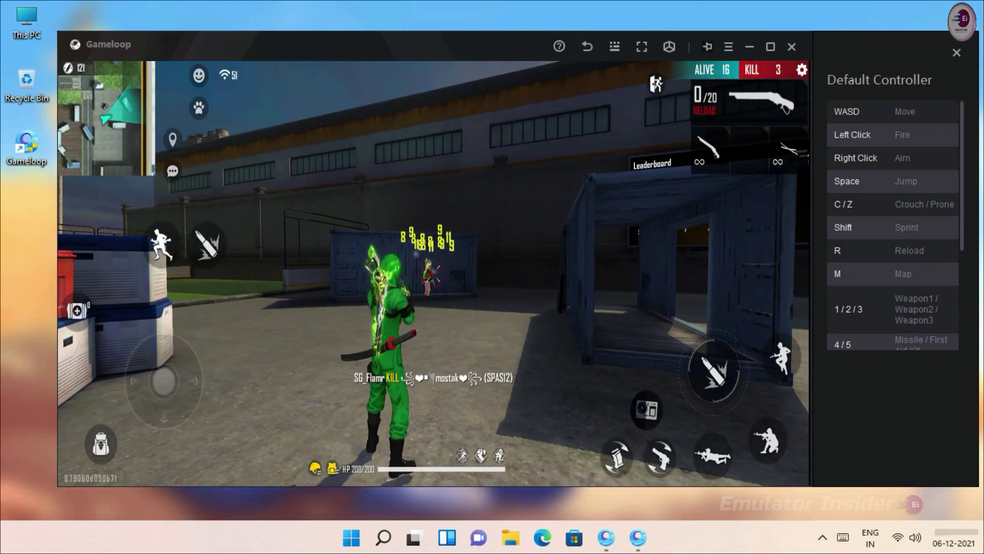
key(w)
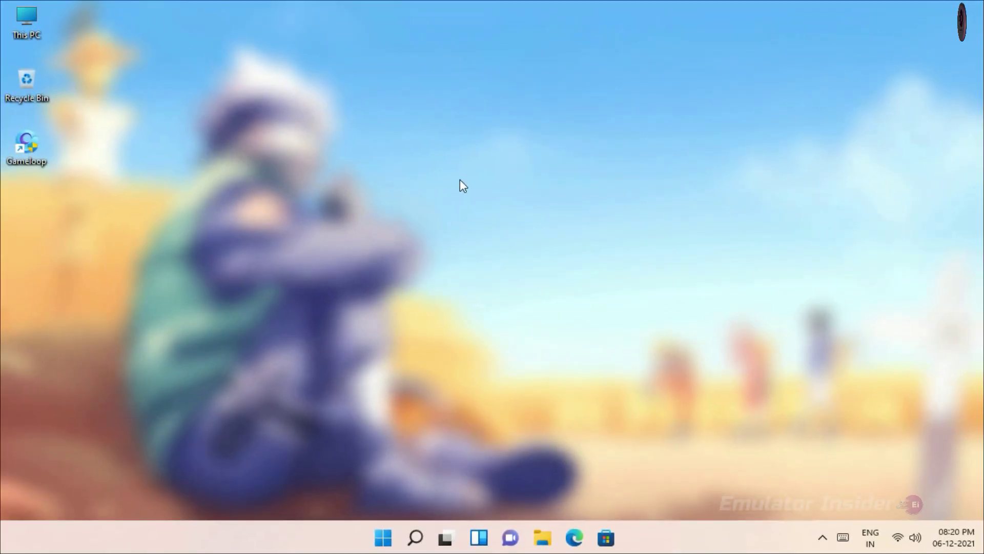
Step: Examine the PC's processor, installed RAM and system type in its system properties, and close the window
right_click(41, 19)
click(85, 190)
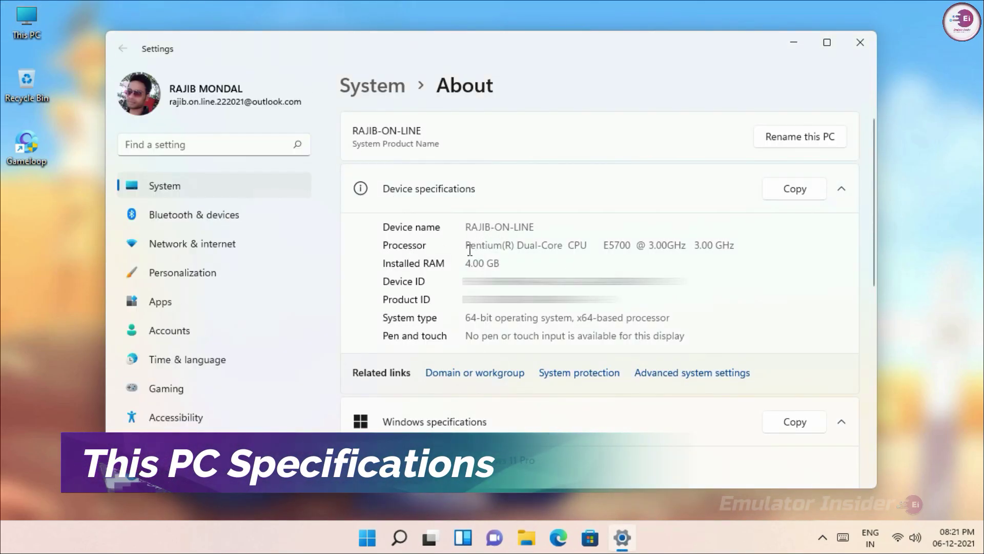
drag(468, 248, 730, 250)
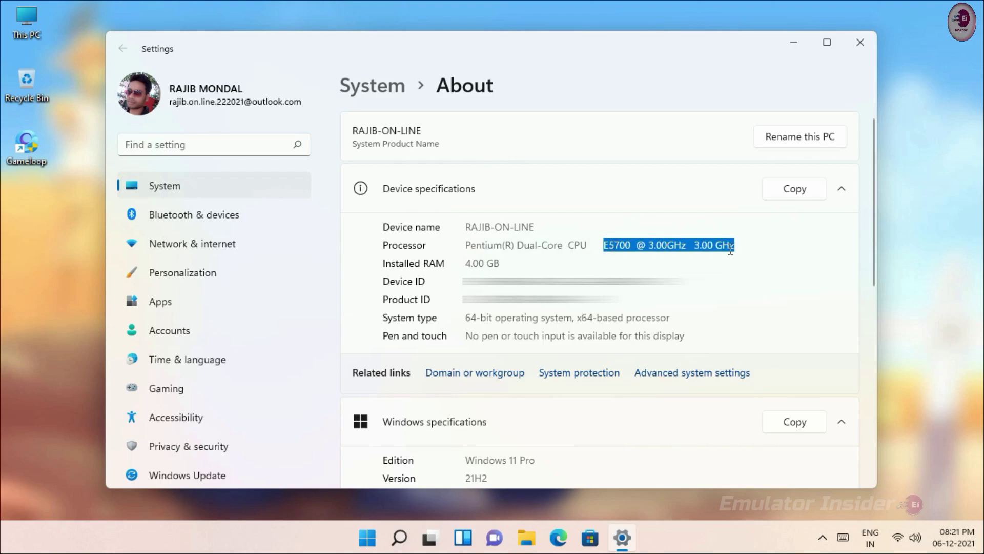
click(467, 264)
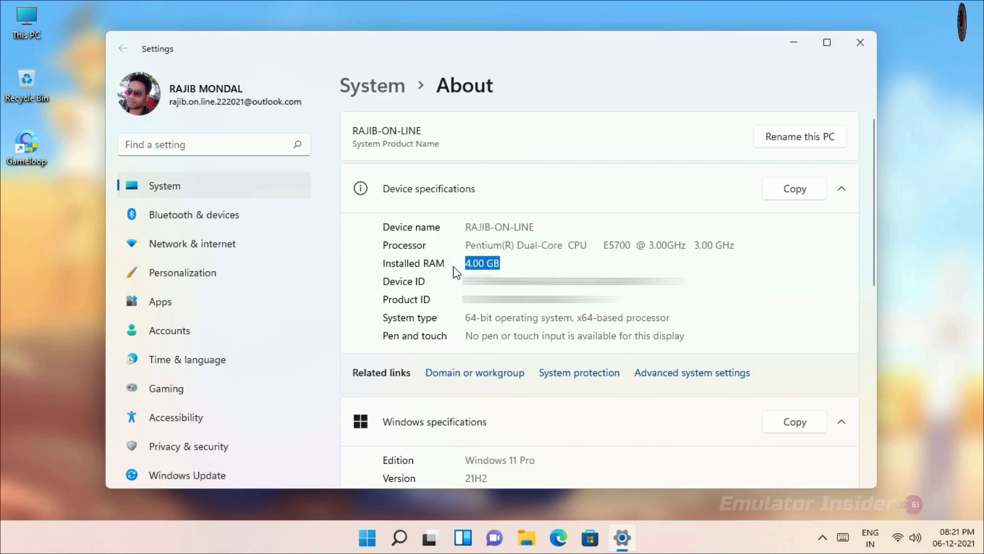
drag(468, 318, 689, 320)
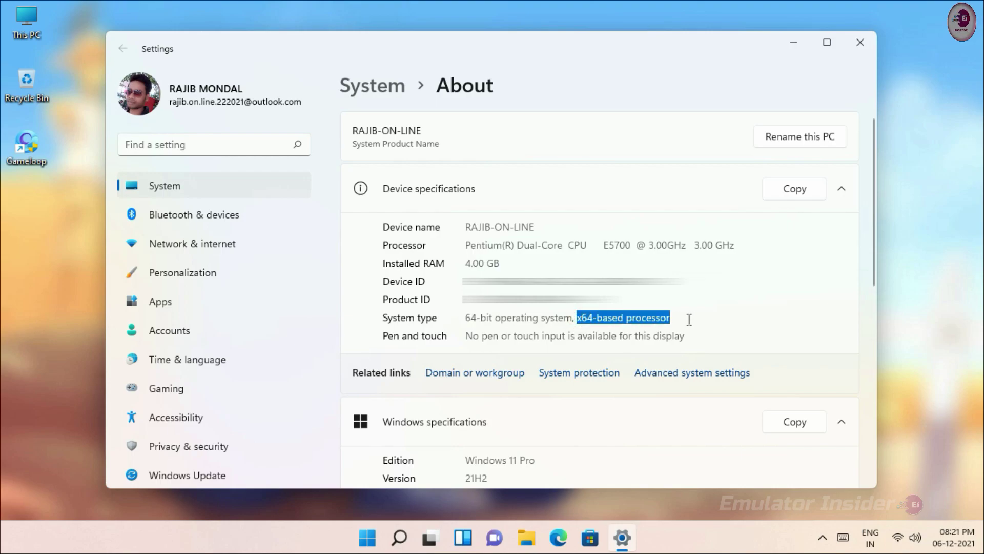
click(862, 44)
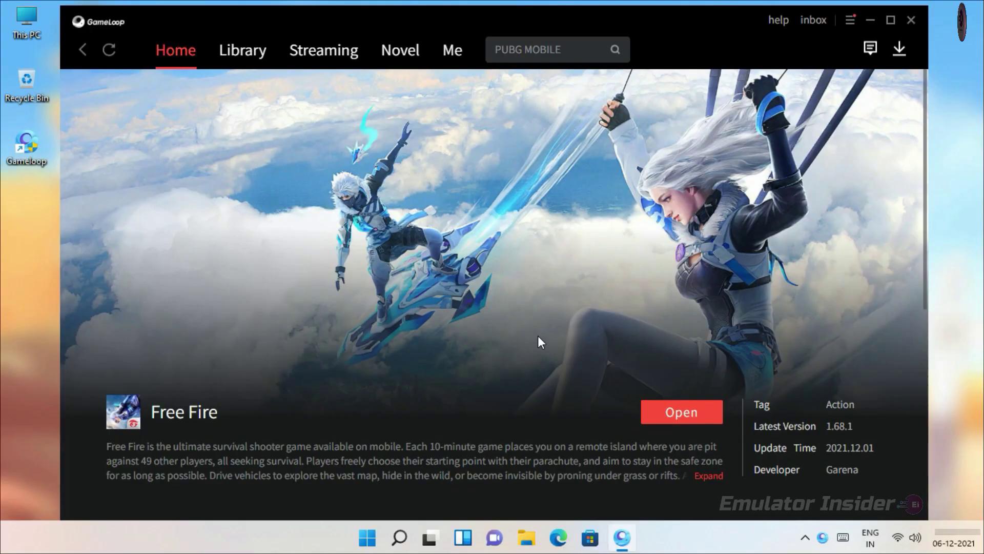
Step: Open the Gameloop settings and turn off Auto run at startup and Hide advanced watermarks
click(849, 23)
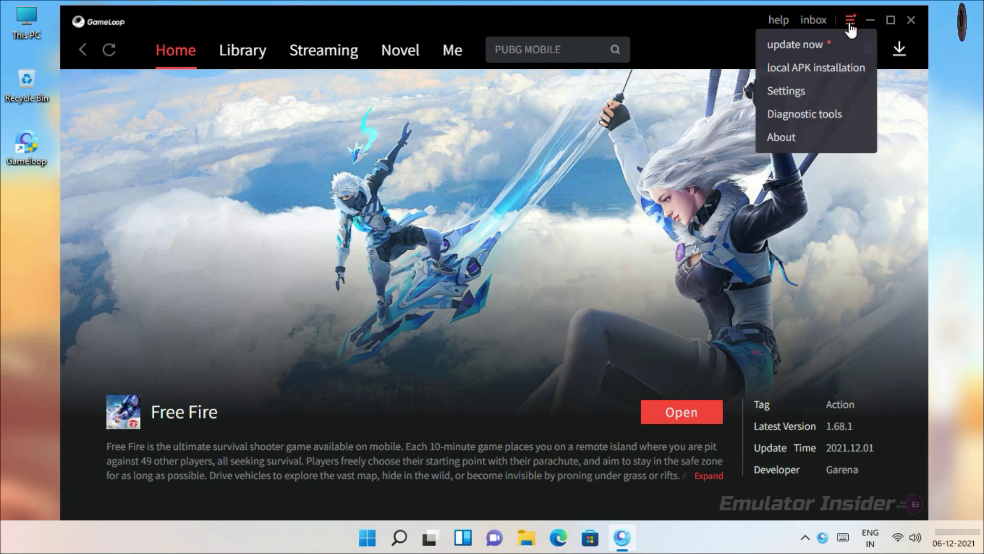
click(815, 94)
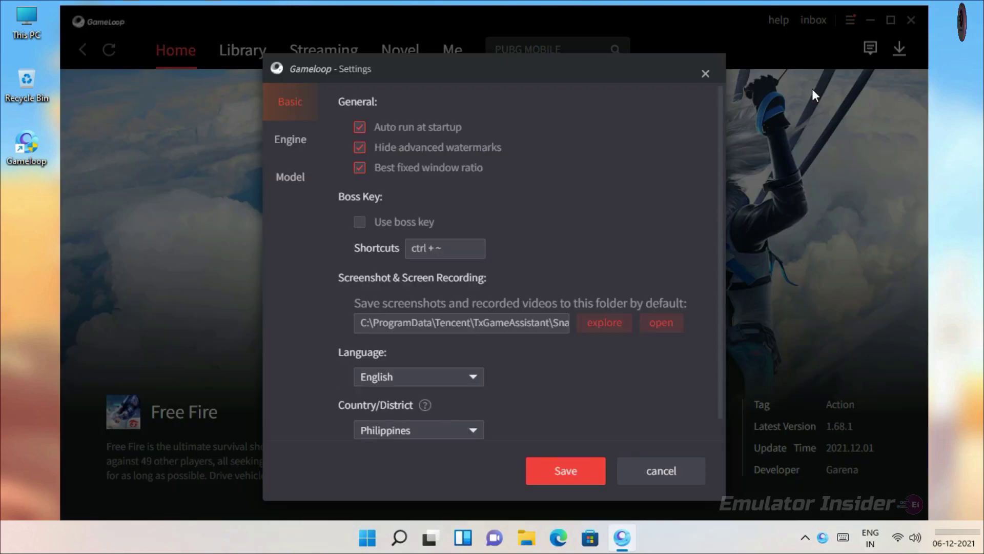
click(352, 127)
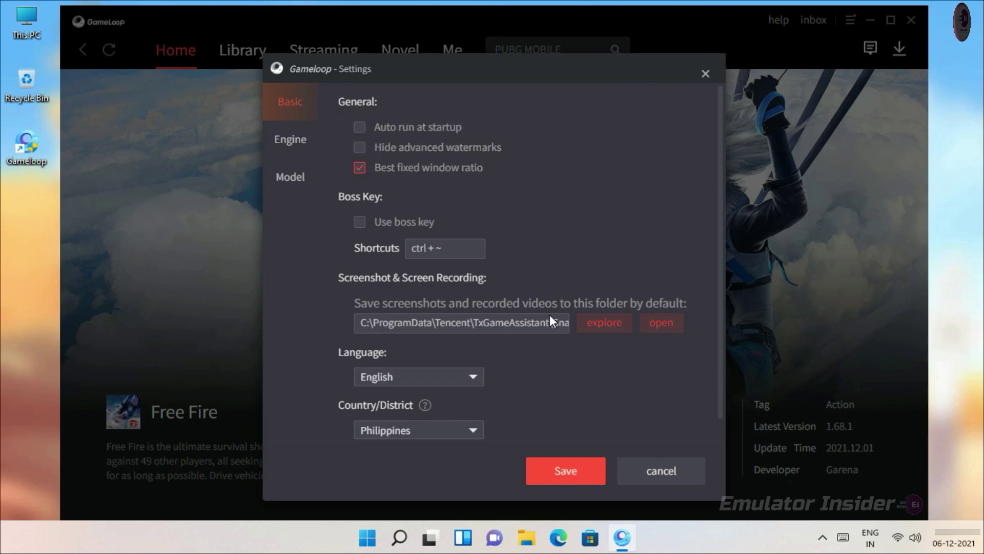
Step: Set the Country/District in the basic settings to India
scroll(360, 399, down, 1)
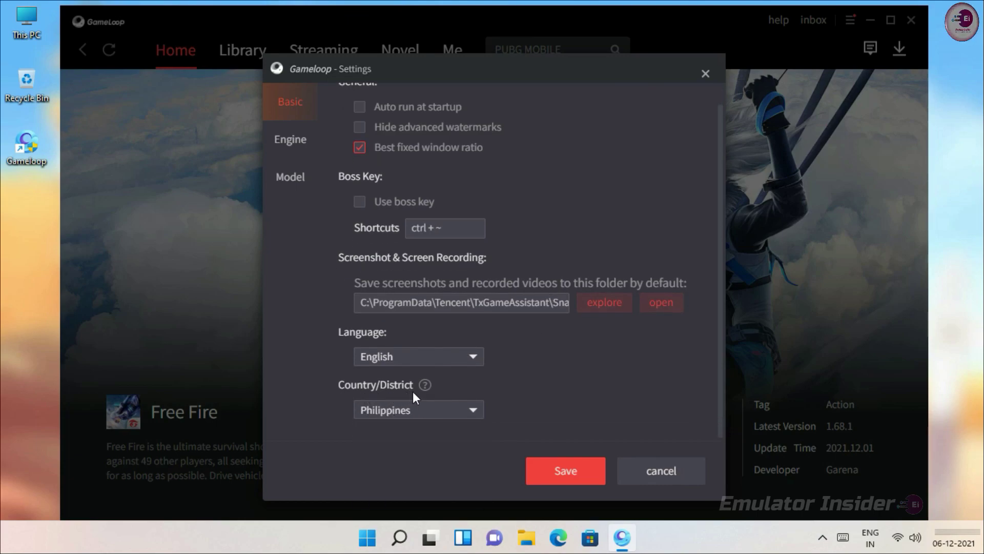
click(470, 410)
scroll(454, 454, down, 4)
scroll(442, 454, down, 5)
click(376, 497)
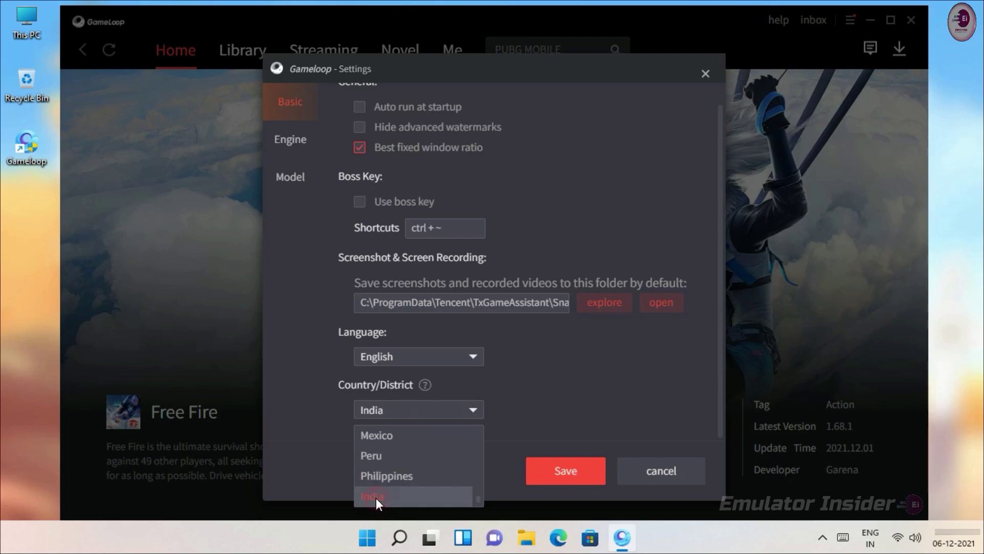
click(389, 418)
click(583, 387)
Step: In the engine settings, enable Prioritize discrete graphics card and Enable rendering optimization, with anti-aliasing Off
click(304, 147)
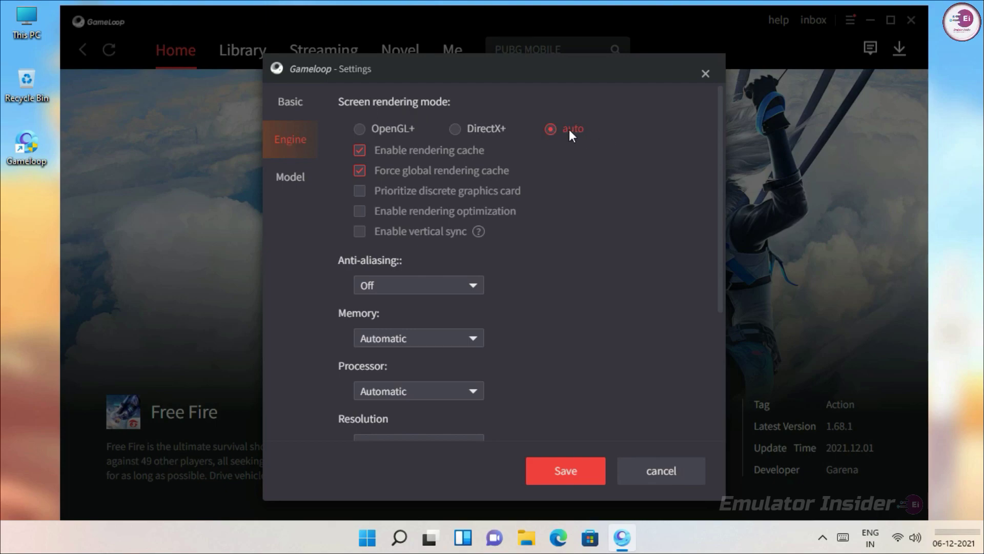
click(358, 190)
click(361, 212)
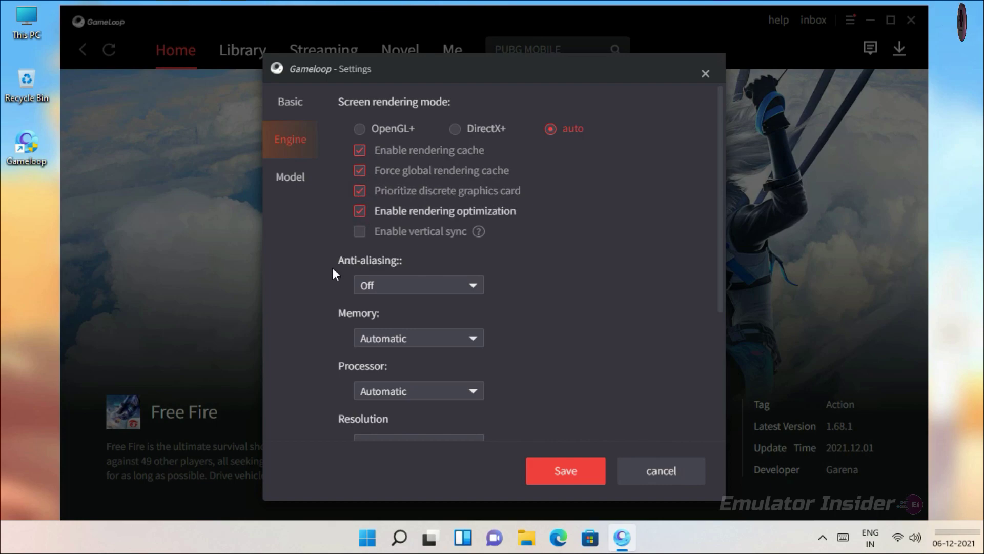
click(411, 286)
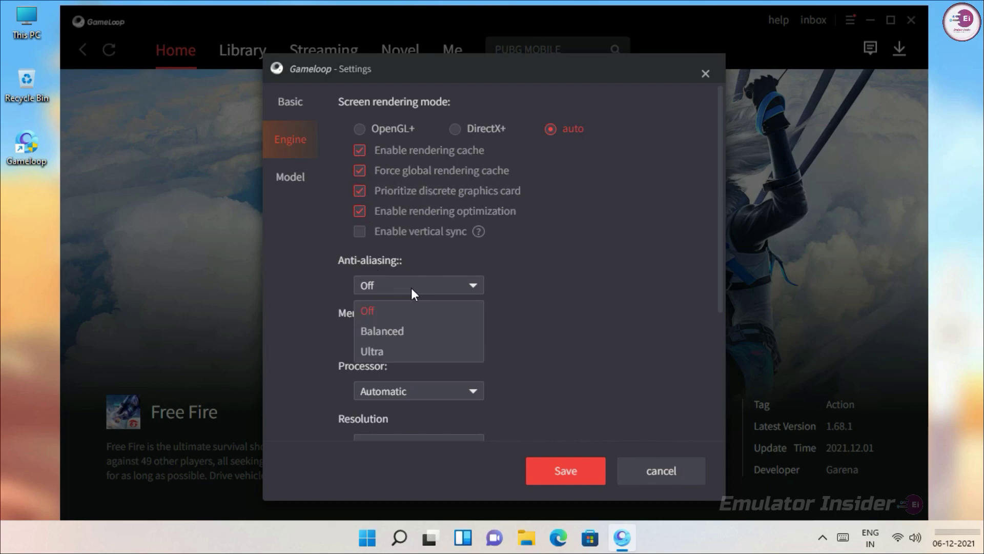
click(375, 310)
Step: Set the emulator's memory allocation to 2048M
click(367, 336)
click(367, 336)
click(374, 338)
click(580, 343)
scroll(580, 343, down, 3)
click(357, 195)
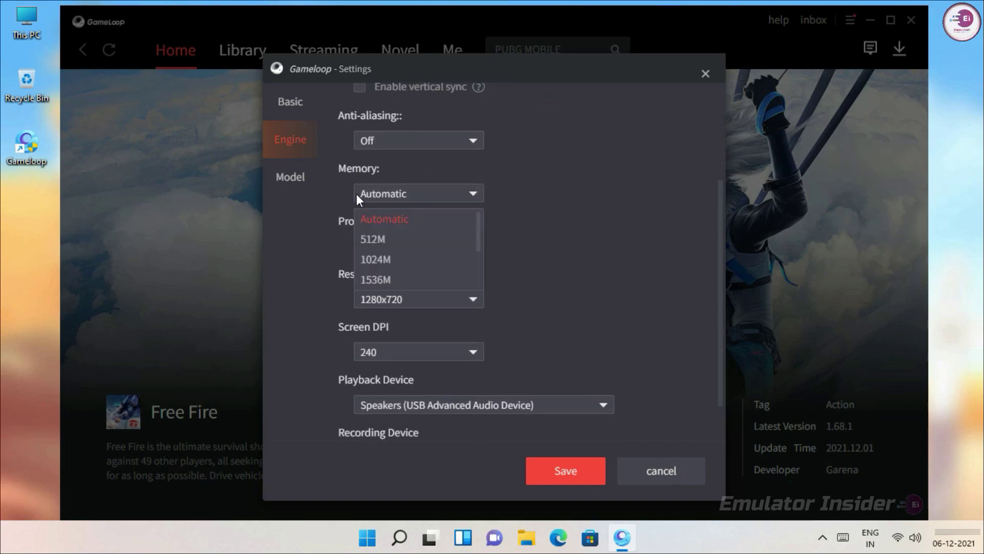
scroll(396, 269, down, 2)
click(382, 241)
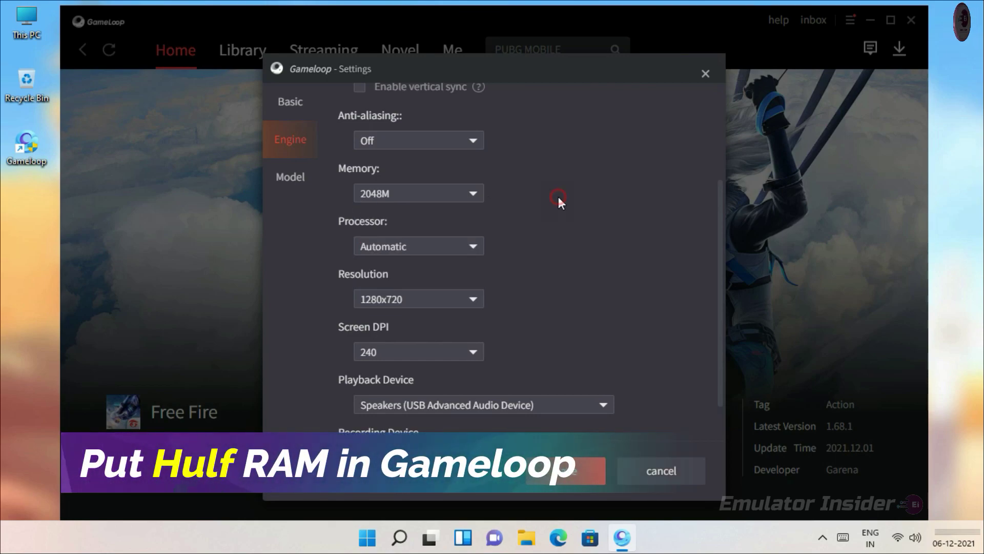
click(359, 193)
click(564, 199)
Step: Check the CPU's core count in Task Manager's performance details and close Task Manager
click(437, 249)
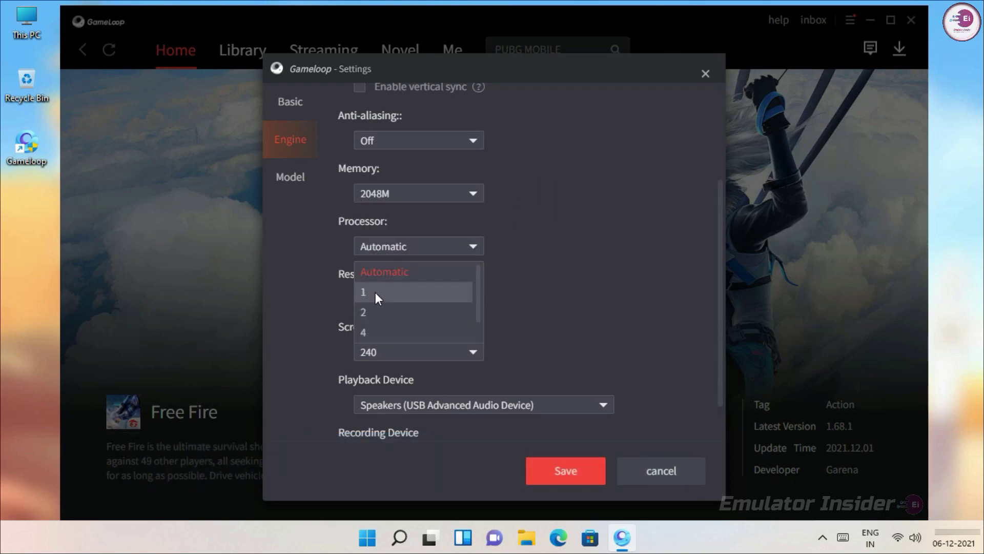
click(644, 246)
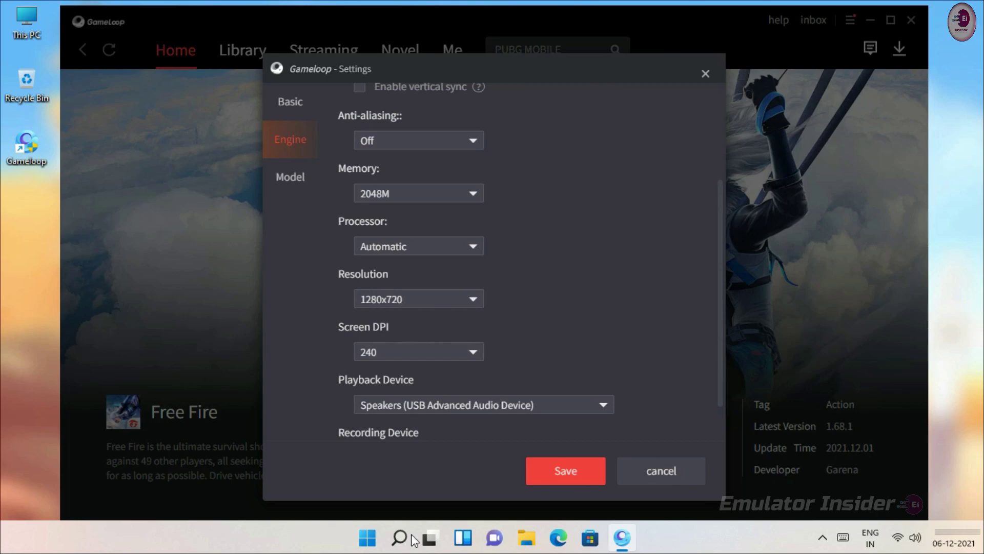
right_click(368, 538)
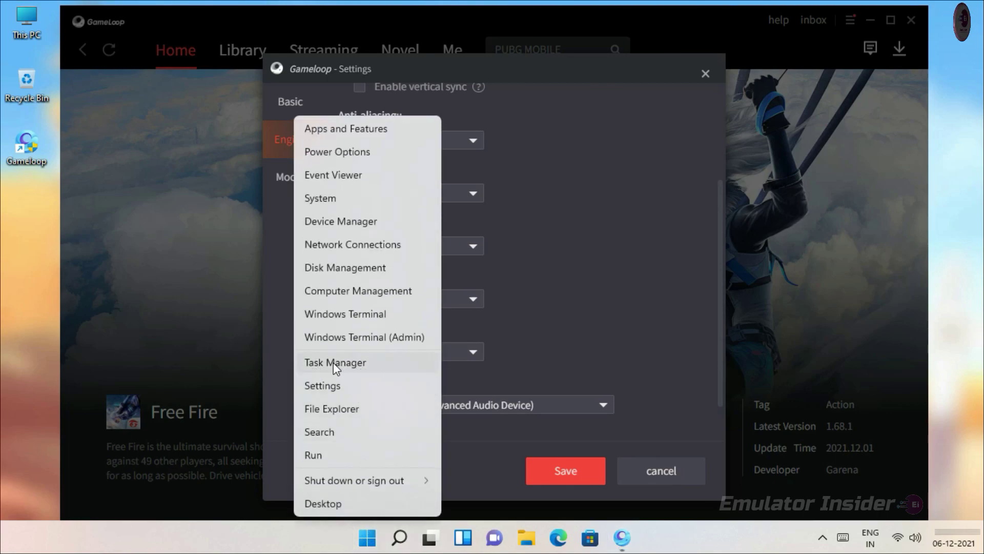
click(334, 361)
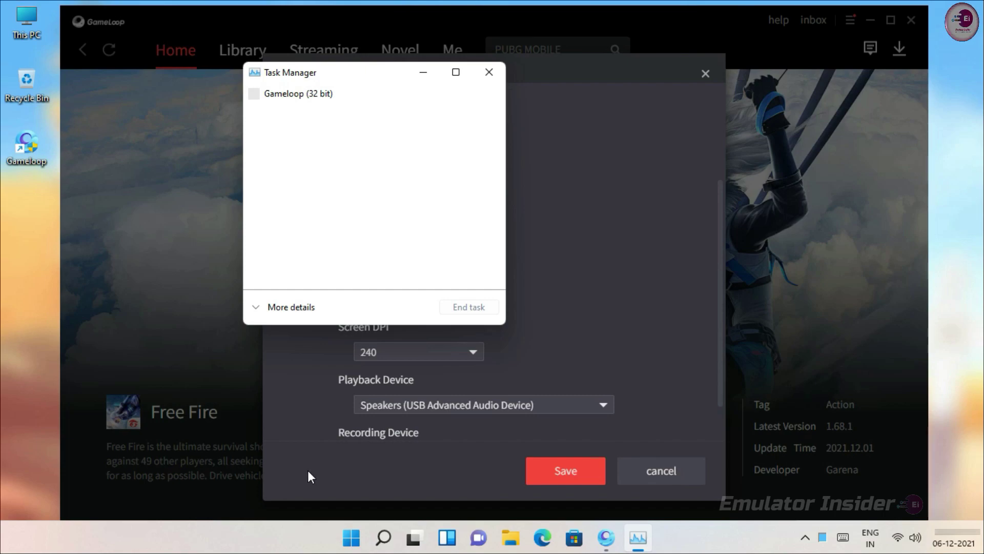
mouse_move(342, 75)
mouse_down()
mouse_move(385, 84)
mouse_move(346, 80)
mouse_up()
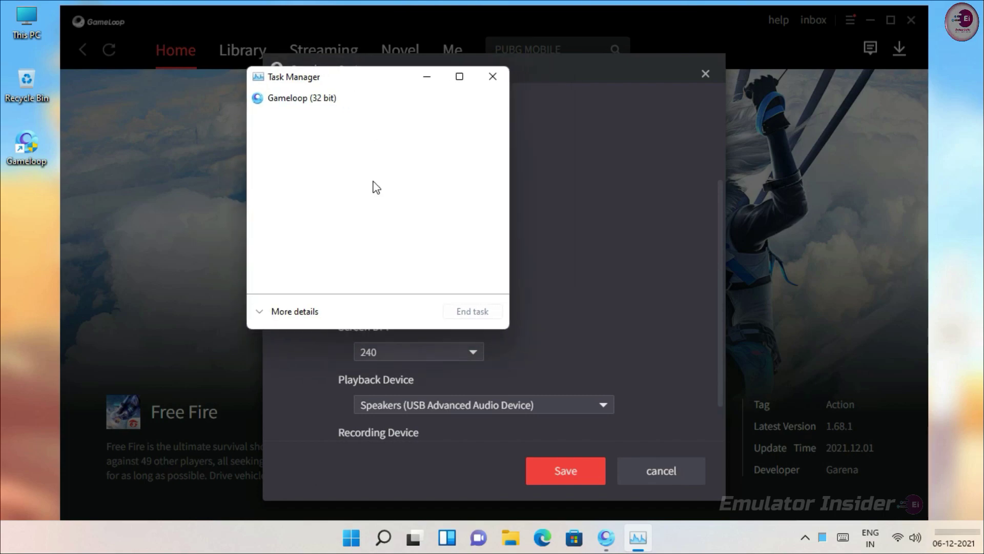
click(295, 312)
drag(428, 79, 407, 57)
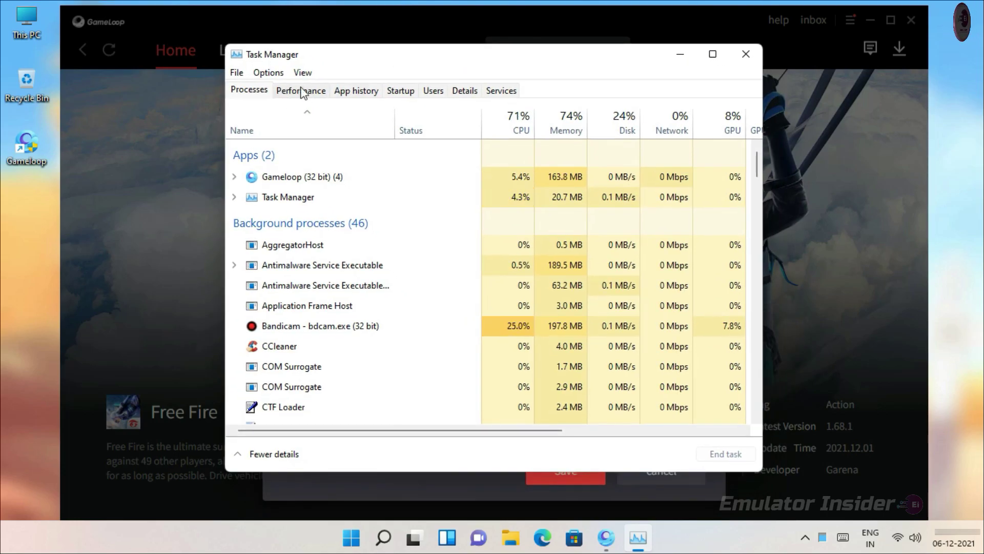
click(293, 92)
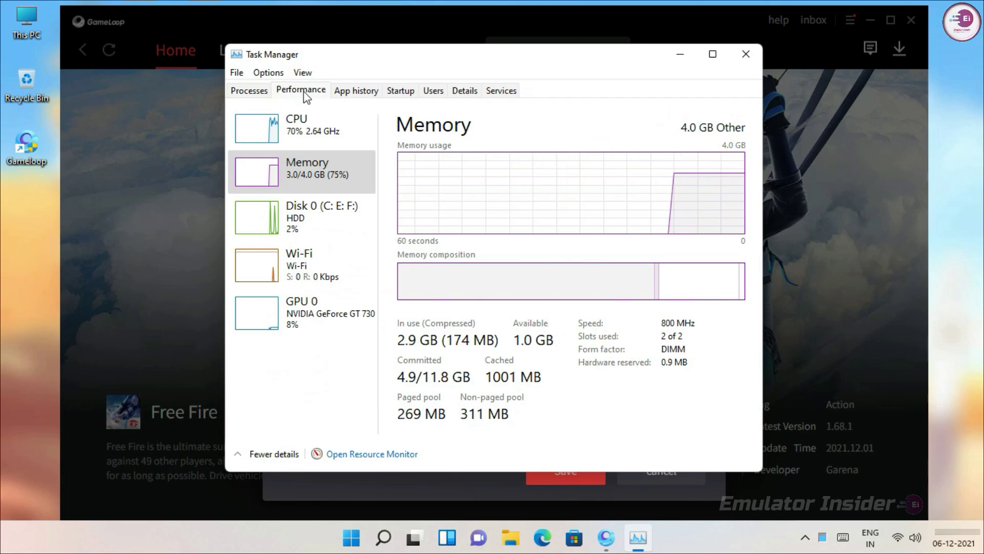
click(321, 131)
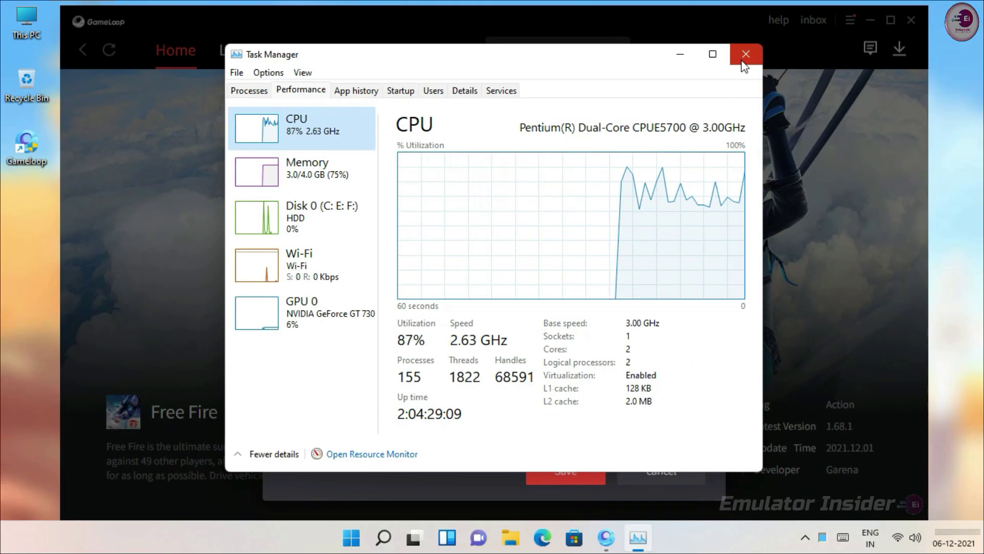
click(743, 62)
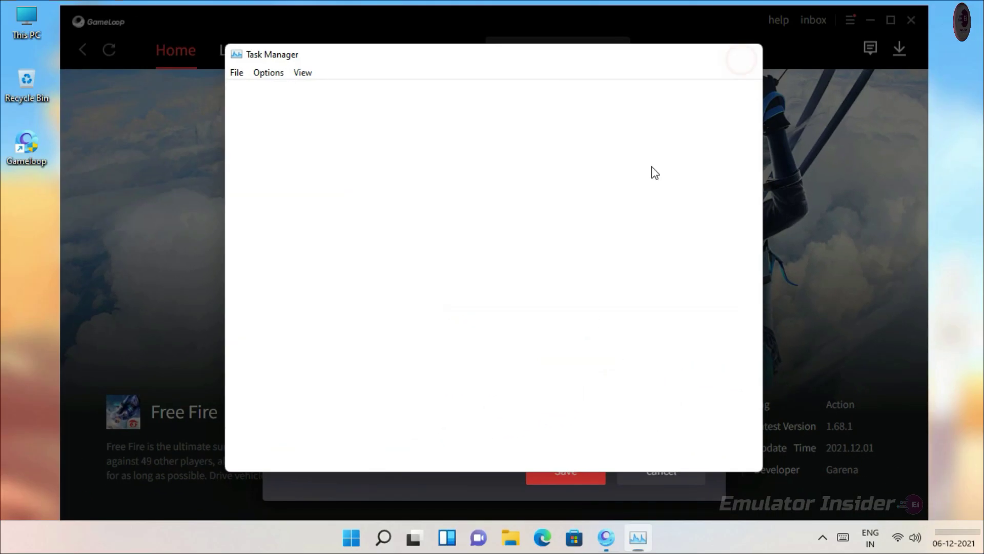
Step: Set the emulator's processor allocation to 1 core
click(441, 251)
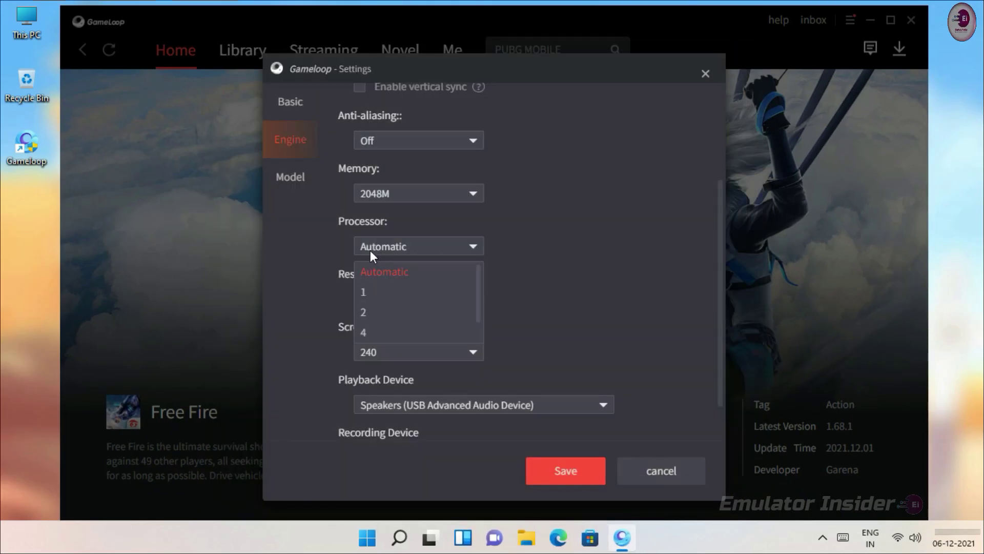
click(375, 292)
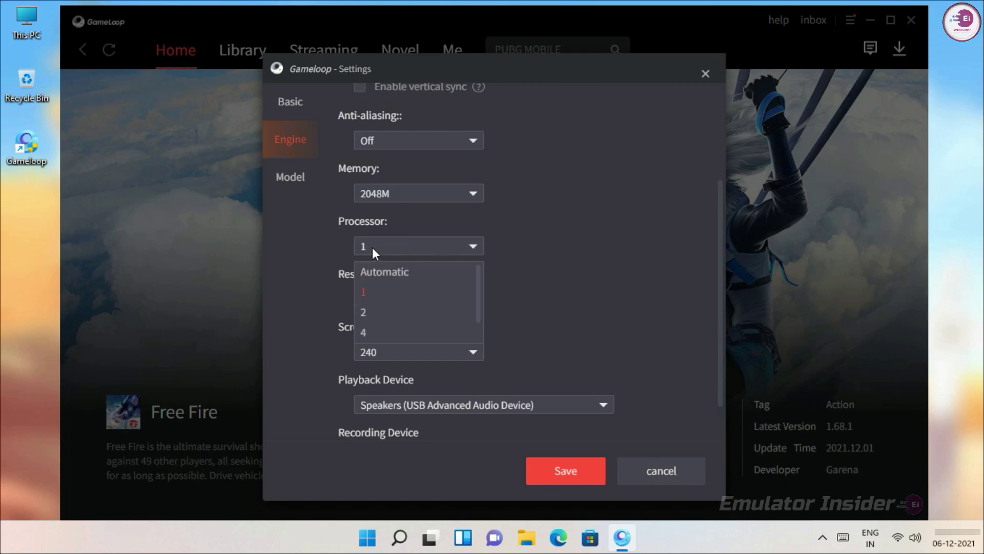
click(372, 247)
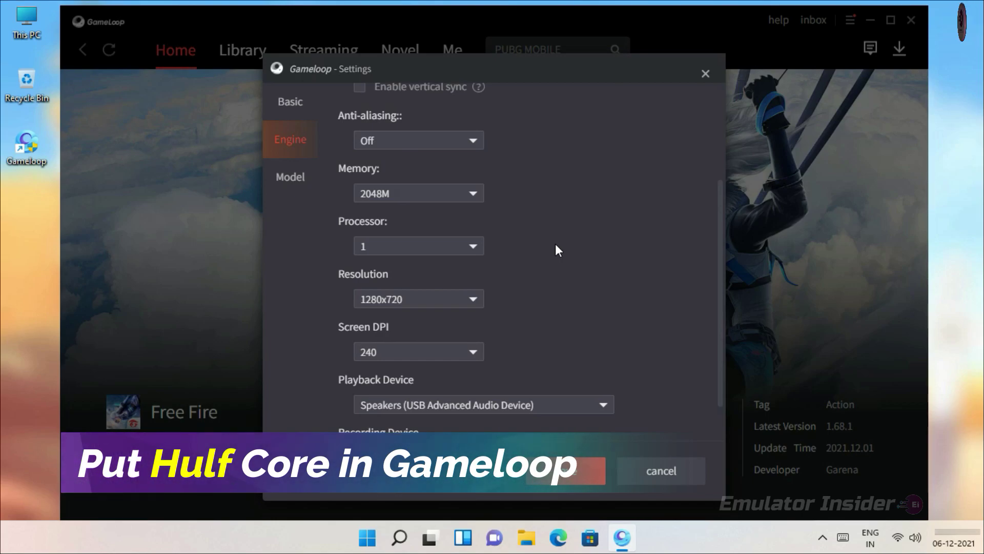
click(359, 249)
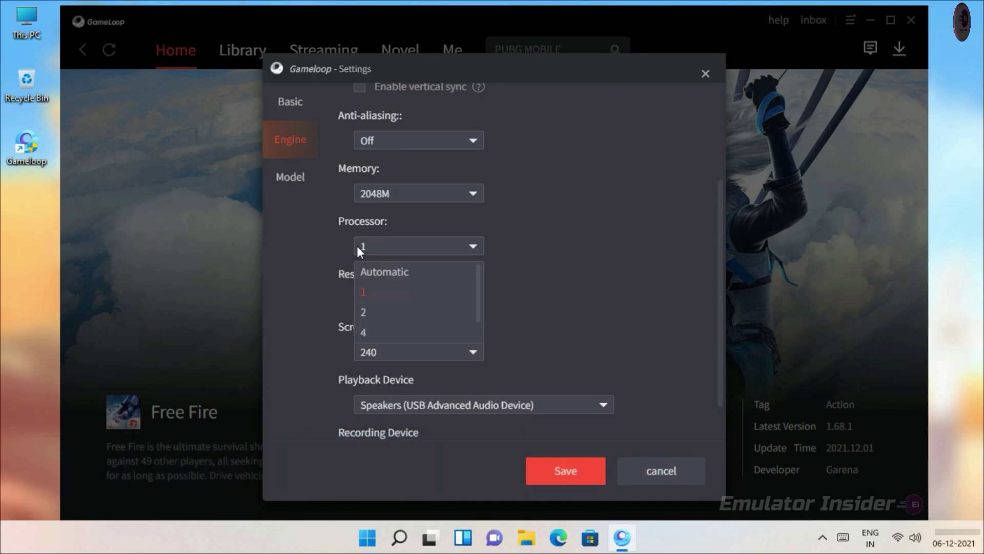
click(583, 250)
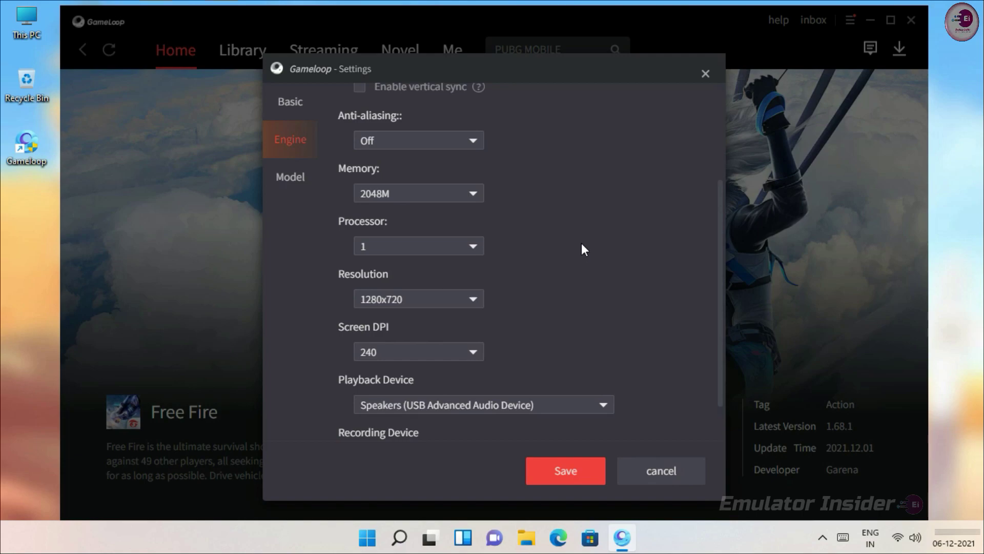
Step: Review the available resolution, screen DPI and playback device options without changing the selections
click(365, 300)
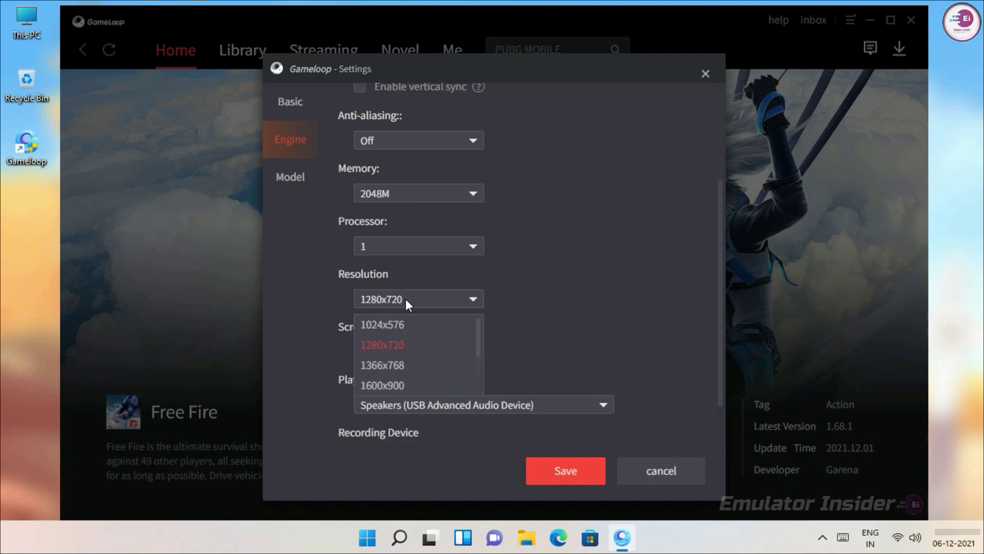
click(619, 333)
click(395, 355)
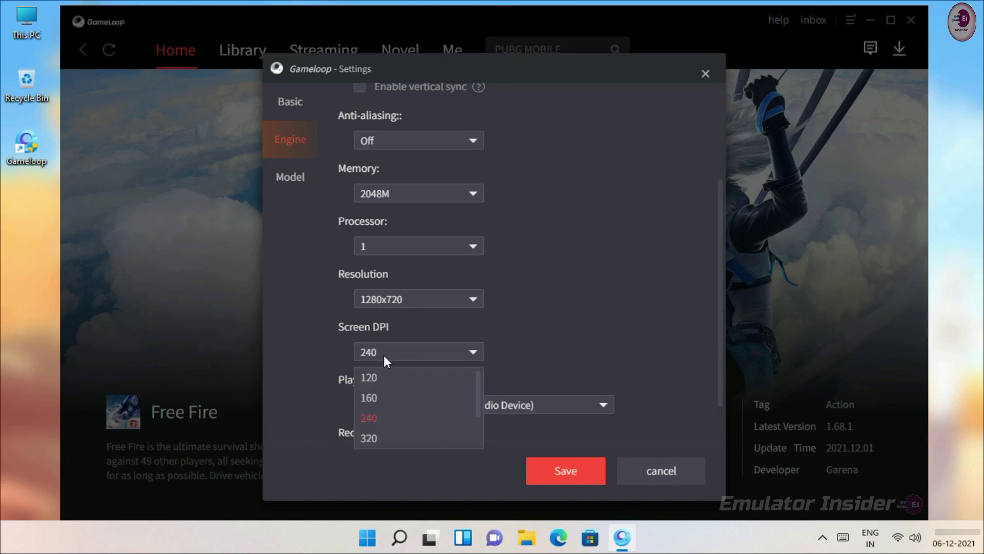
click(600, 333)
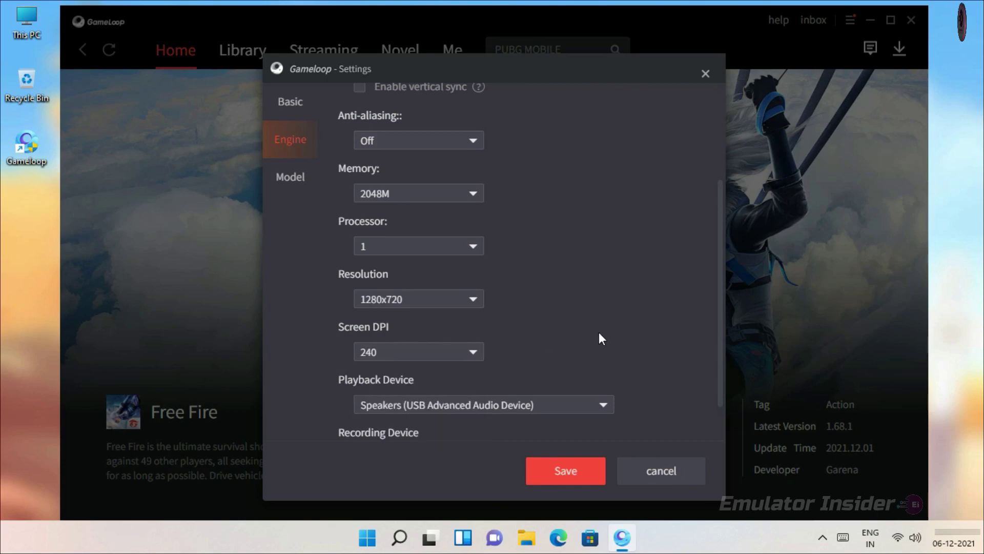
scroll(639, 323, down, 1)
click(530, 357)
click(650, 224)
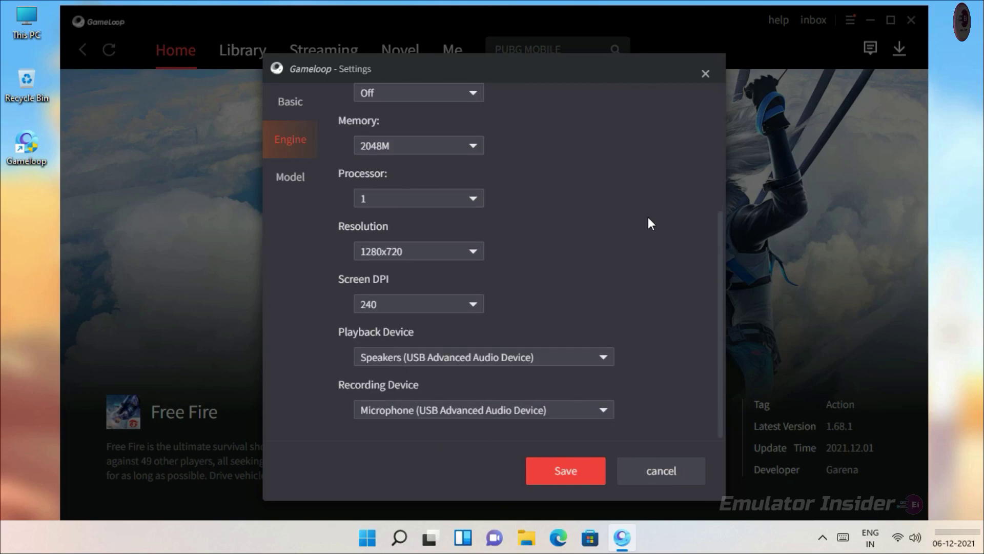
Step: Set the custom phone model to Common model, ROG 2 (Support some games at 90 FPS), and save the settings, accepting region India
click(287, 191)
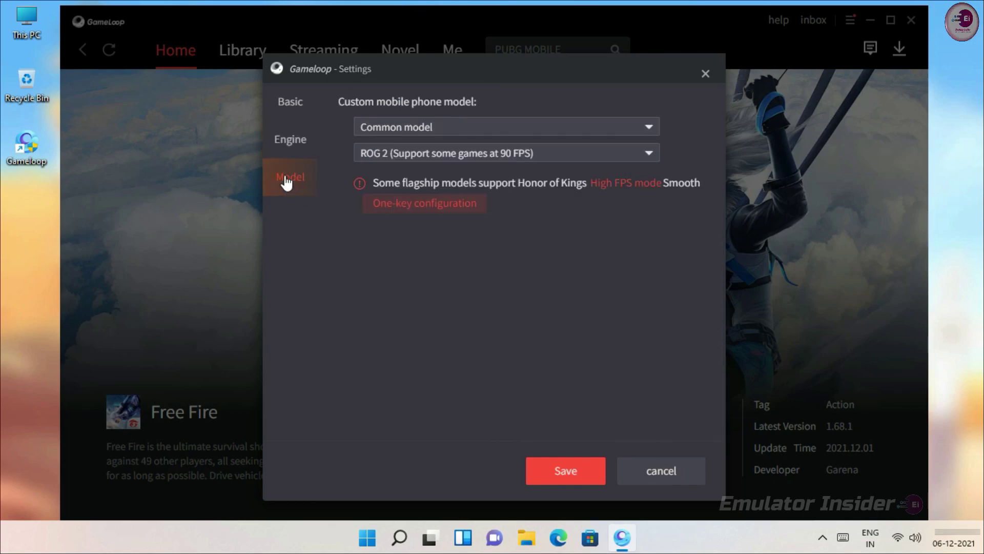
click(407, 148)
click(395, 127)
click(672, 106)
click(491, 154)
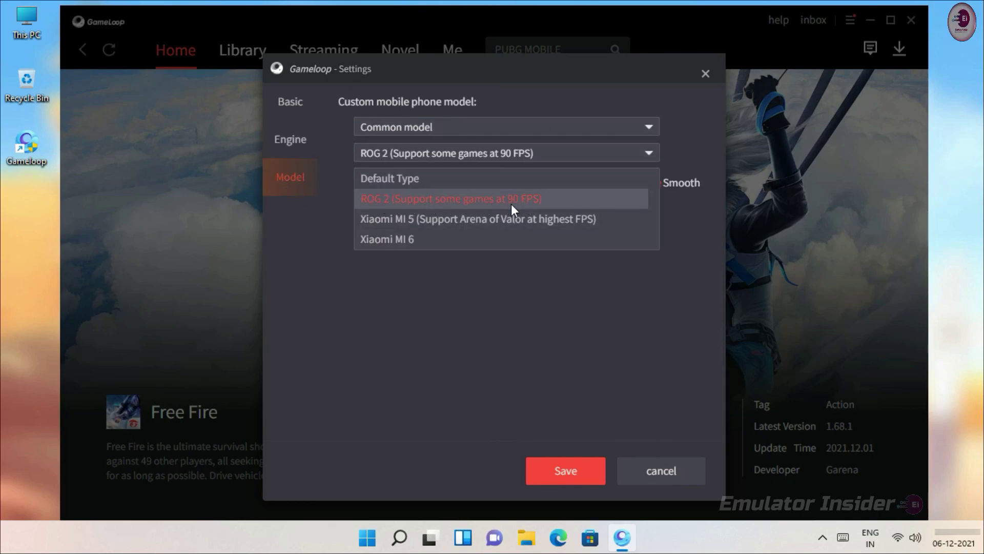
click(485, 200)
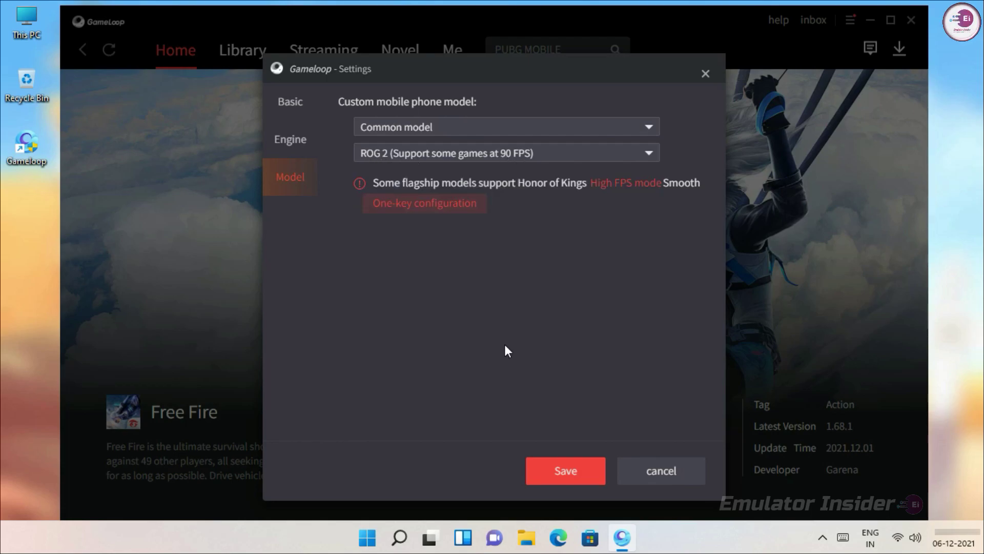
click(568, 475)
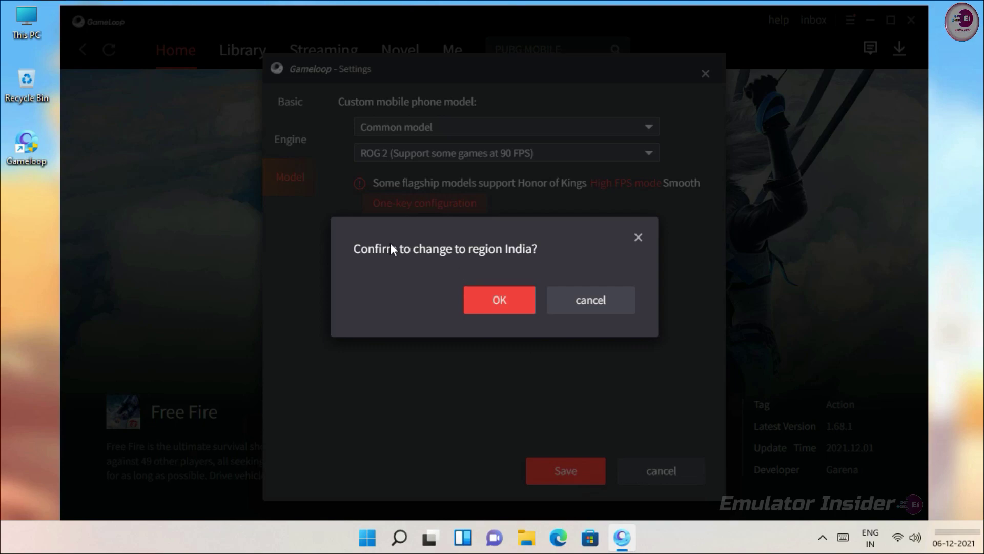
click(509, 306)
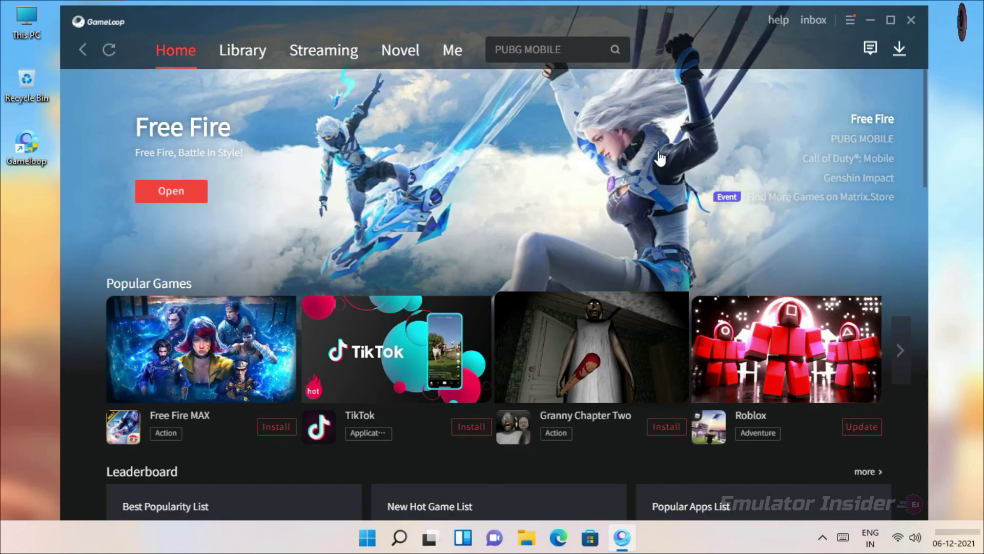
Step: Reopen the emulator settings, check the saved engine, model and basic options, and close the settings window
click(849, 26)
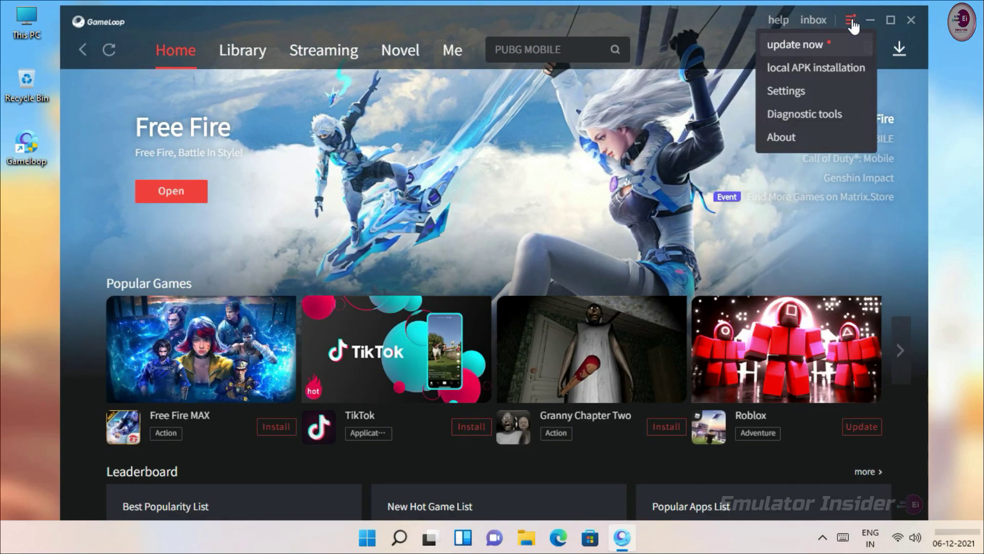
click(790, 92)
click(286, 143)
click(291, 176)
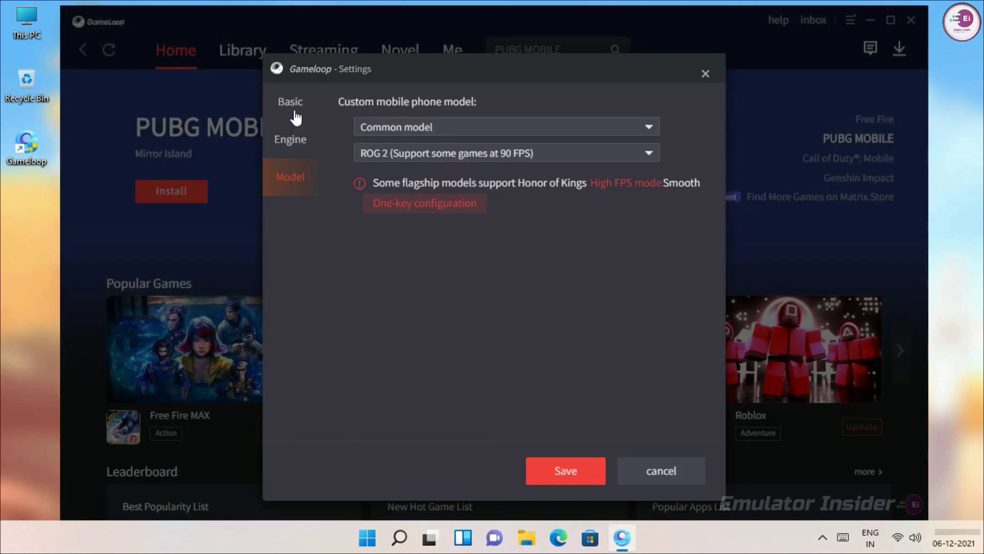
click(290, 102)
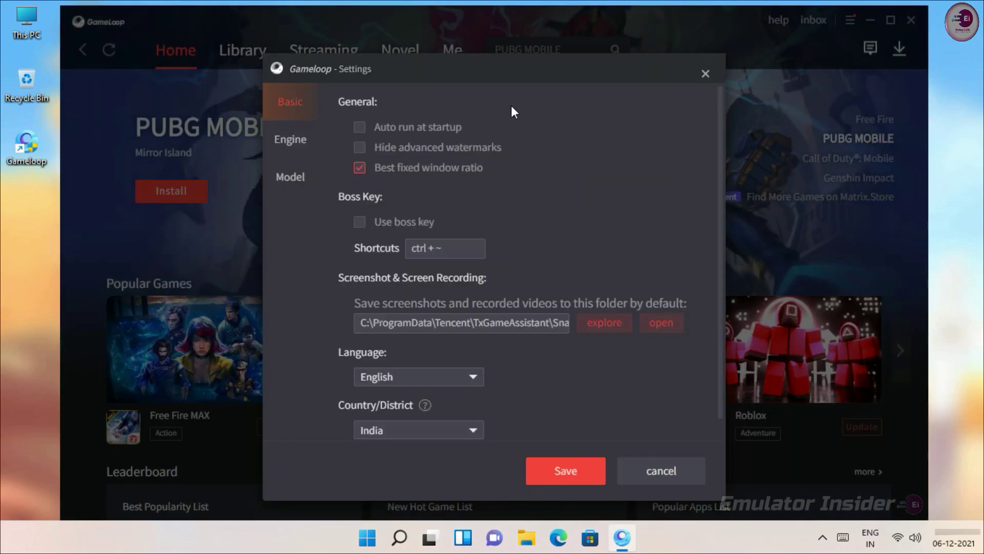
click(705, 73)
Step: Close the Gameloop window and quit its background process completely
click(916, 20)
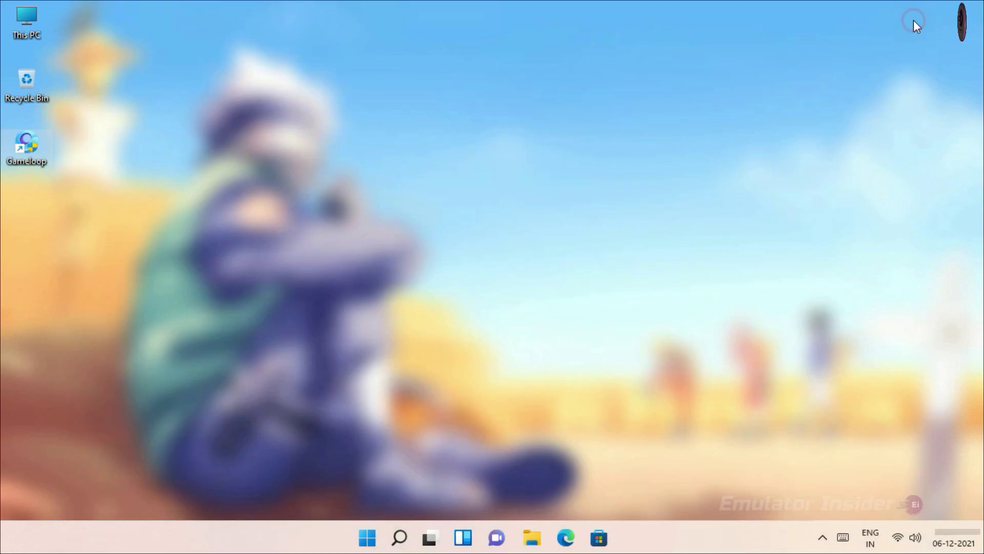
click(823, 537)
right_click(853, 497)
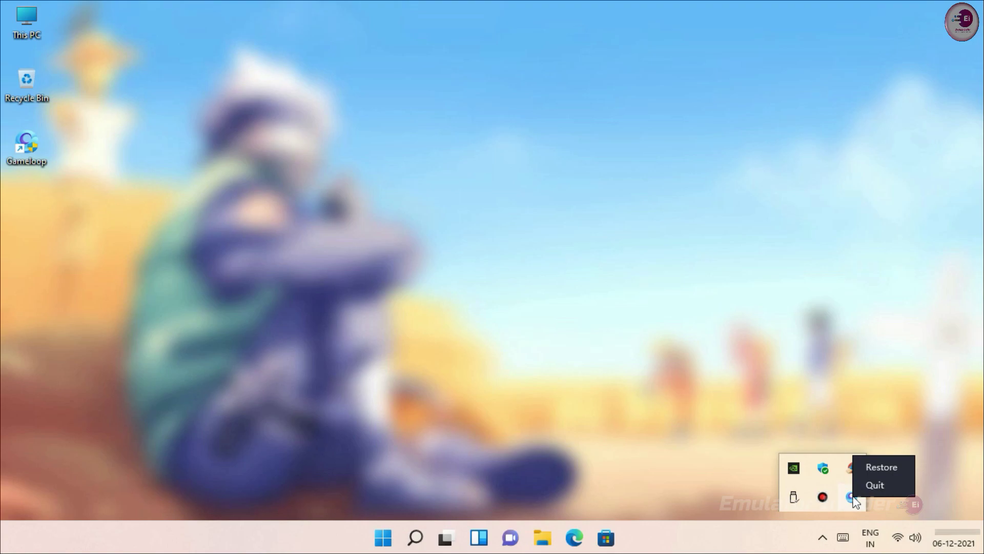
click(879, 487)
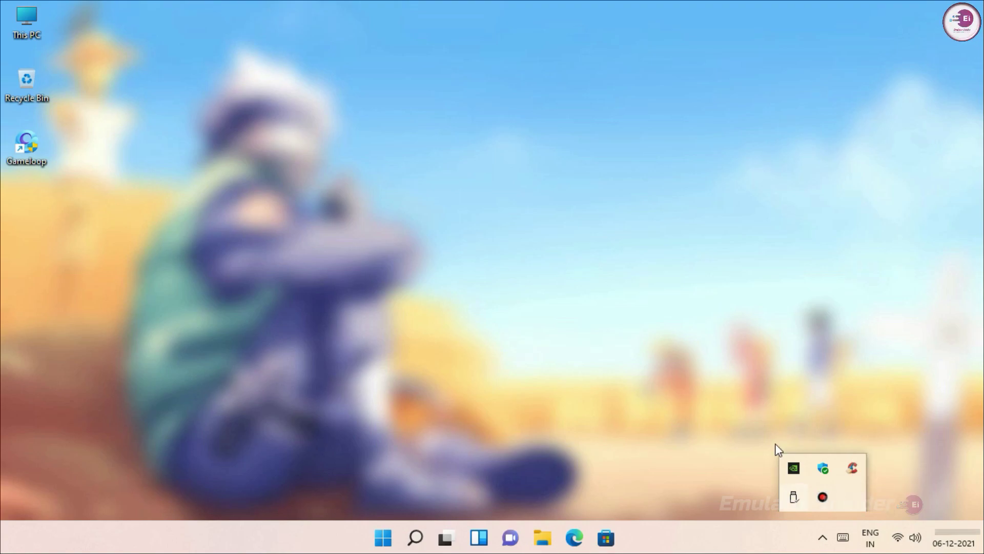
click(826, 538)
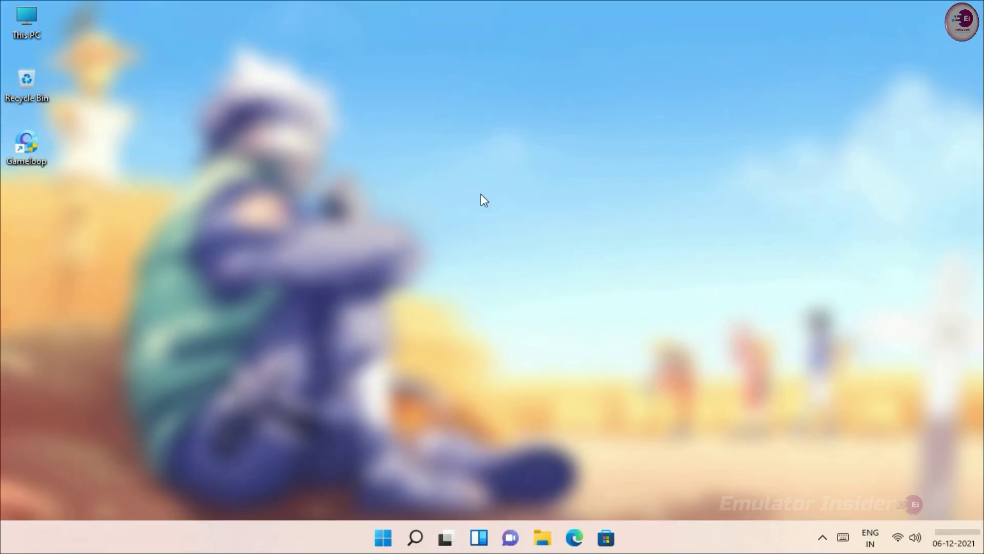
Step: Search Windows for "Graphics Settings" and open the Graphics settings page
click(415, 537)
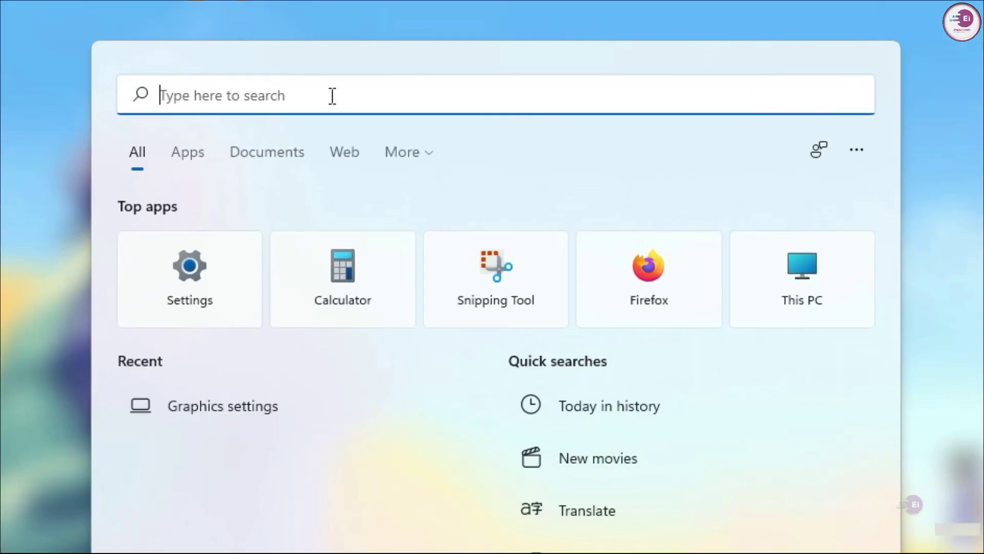
text(Graphics Se)
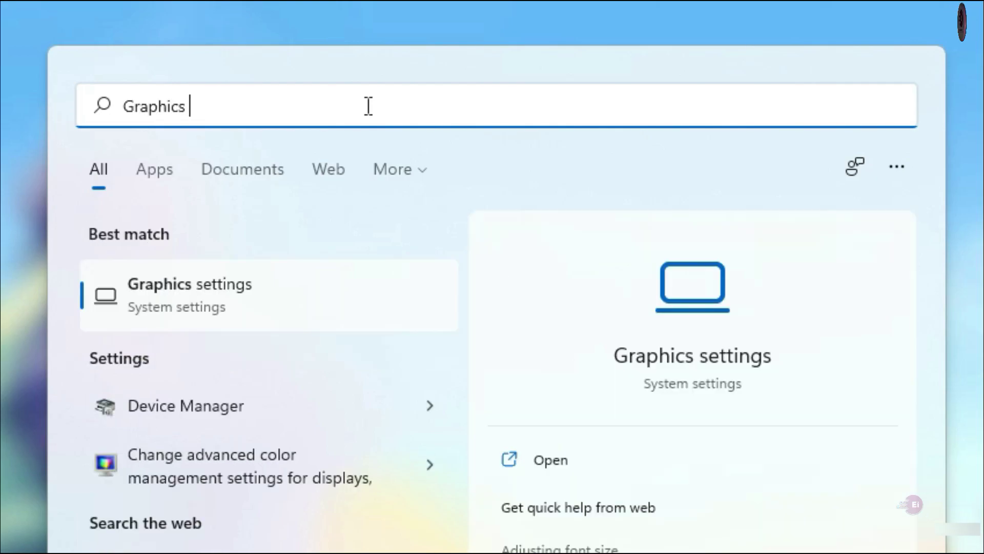
text(ngs)
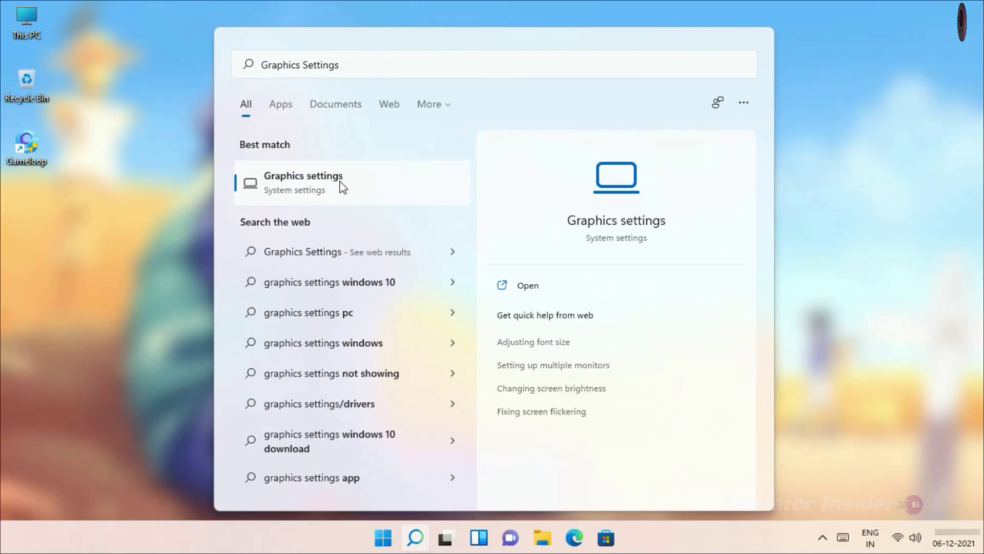
click(251, 294)
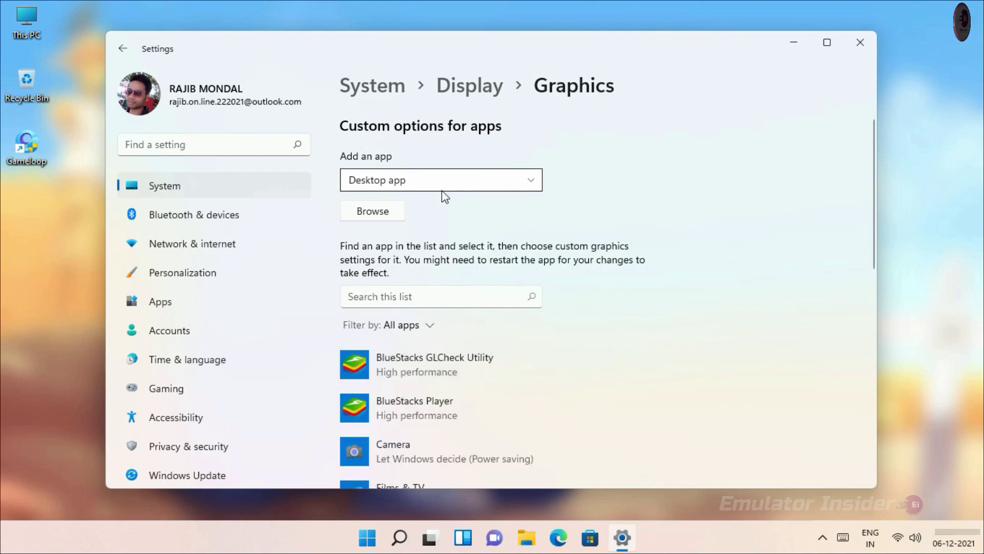
Step: Add the Gameloop shortcut on the Desktop as a desktop app in the custom graphics options
click(369, 215)
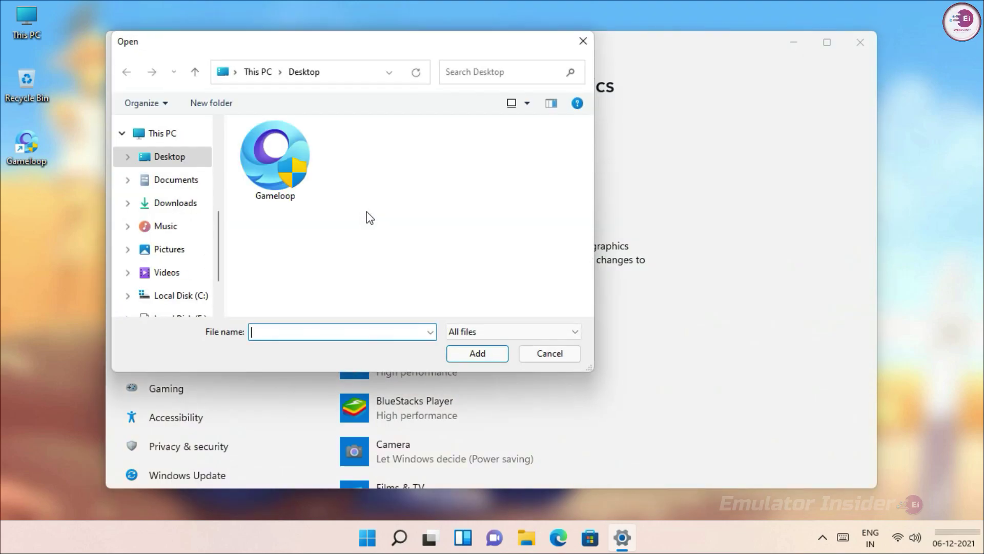
click(266, 152)
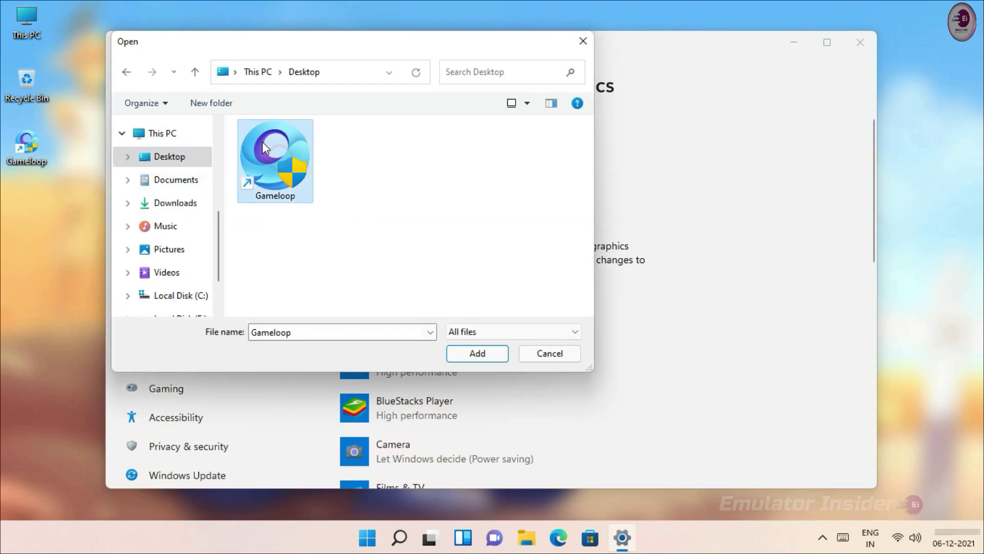
click(504, 359)
Step: Set the graphics preference of the newly added Gameloop entry to High performance, save it and close Settings
scroll(488, 358, down, 2)
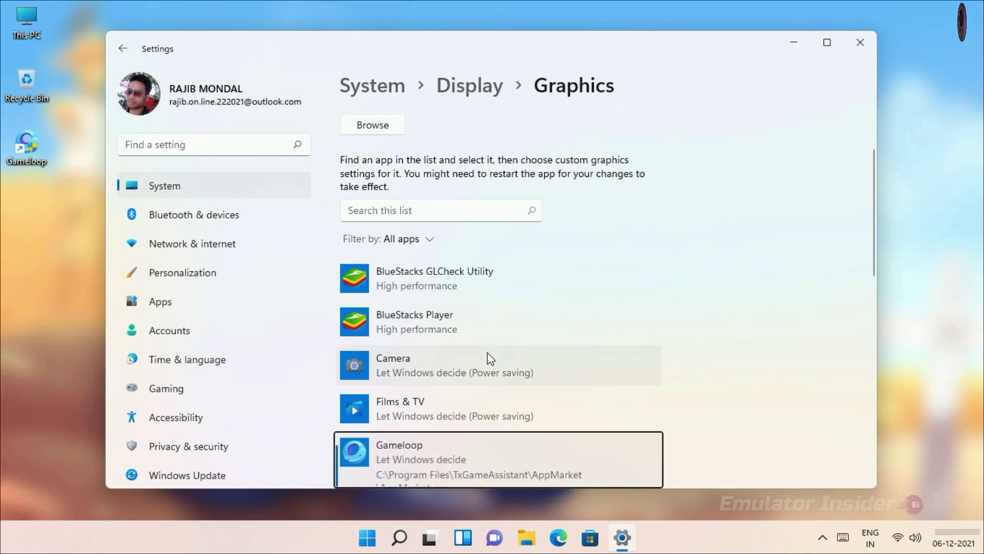
scroll(667, 328, down, 3)
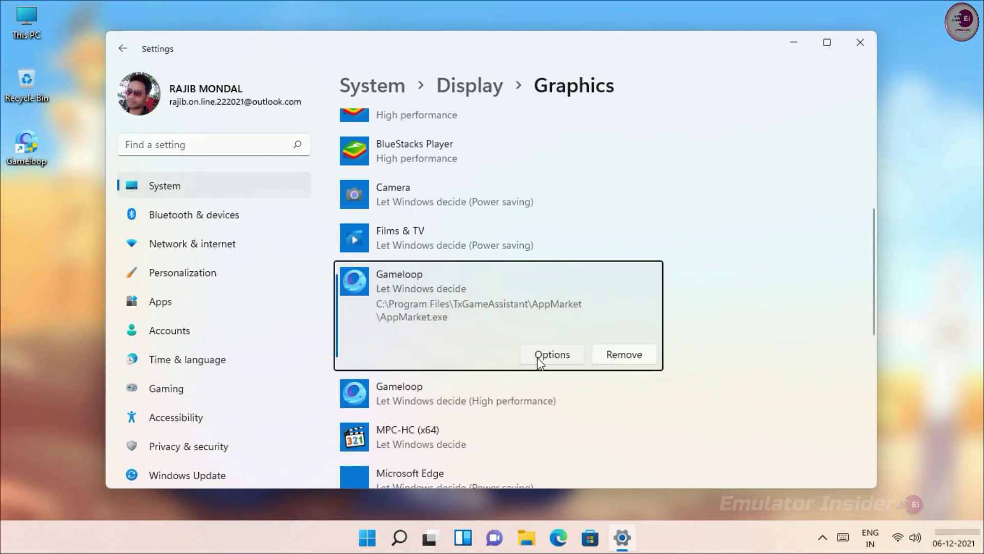
click(556, 355)
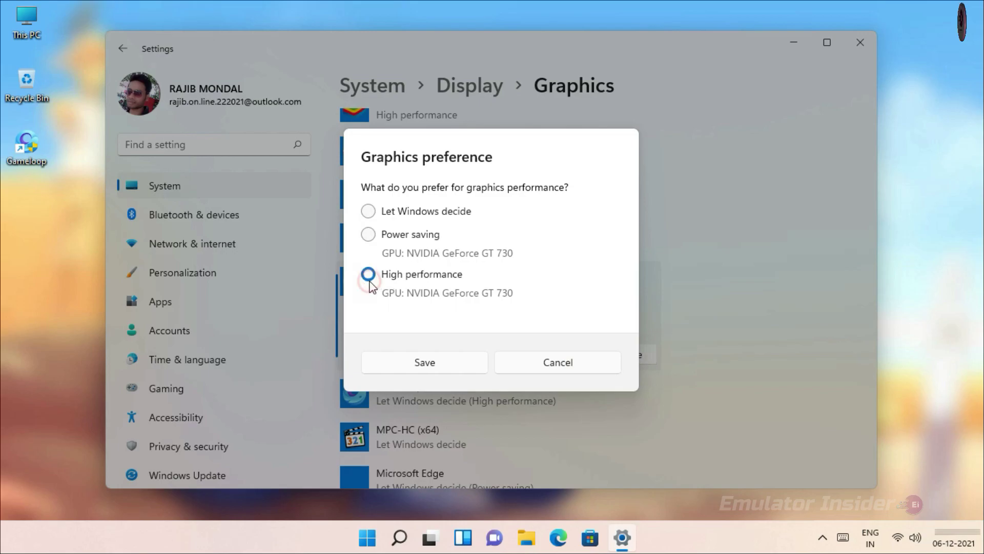
click(461, 366)
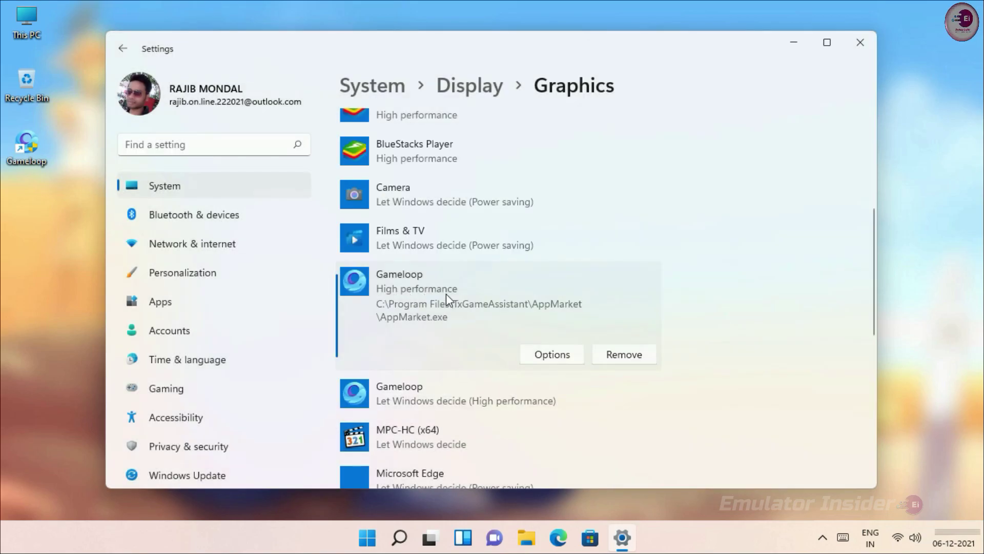
click(860, 43)
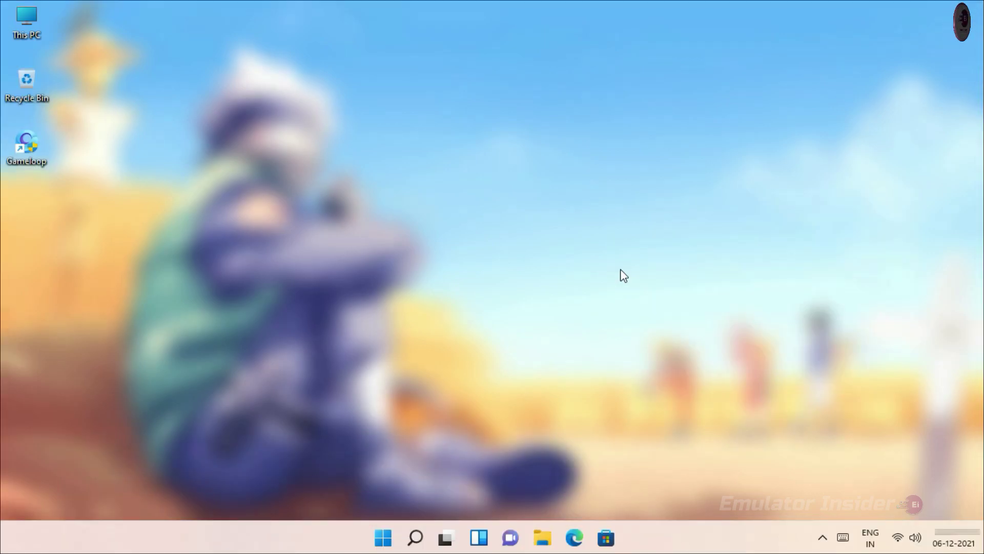
Step: Open the compatibility properties of the Gameloop desktop shortcut and enable running the program as an administrator
right_click(33, 146)
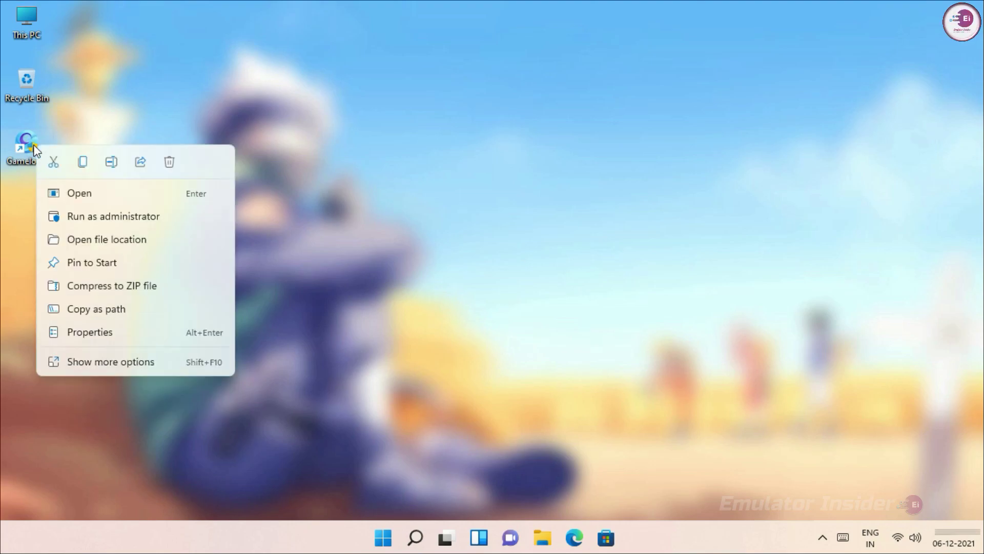
click(111, 338)
drag(167, 107, 182, 37)
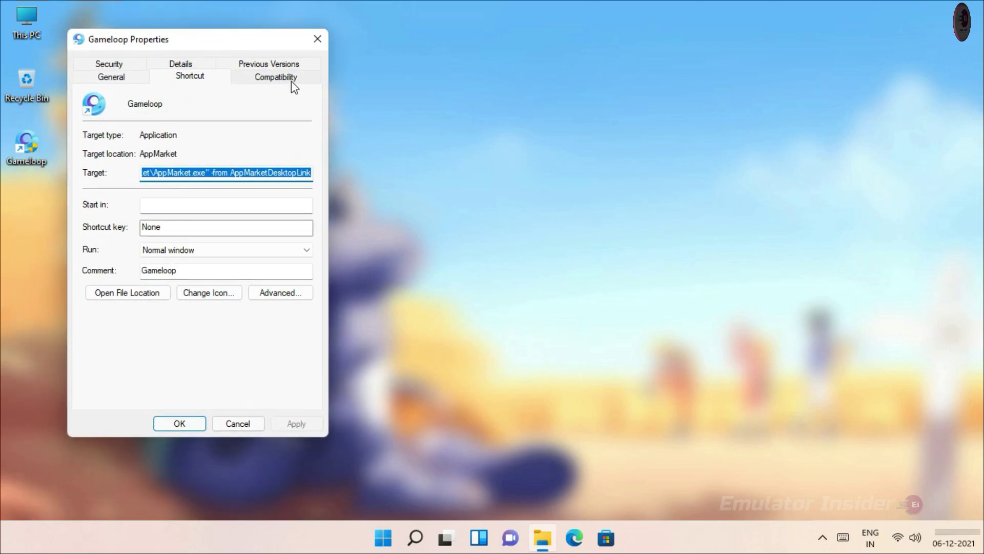
click(293, 81)
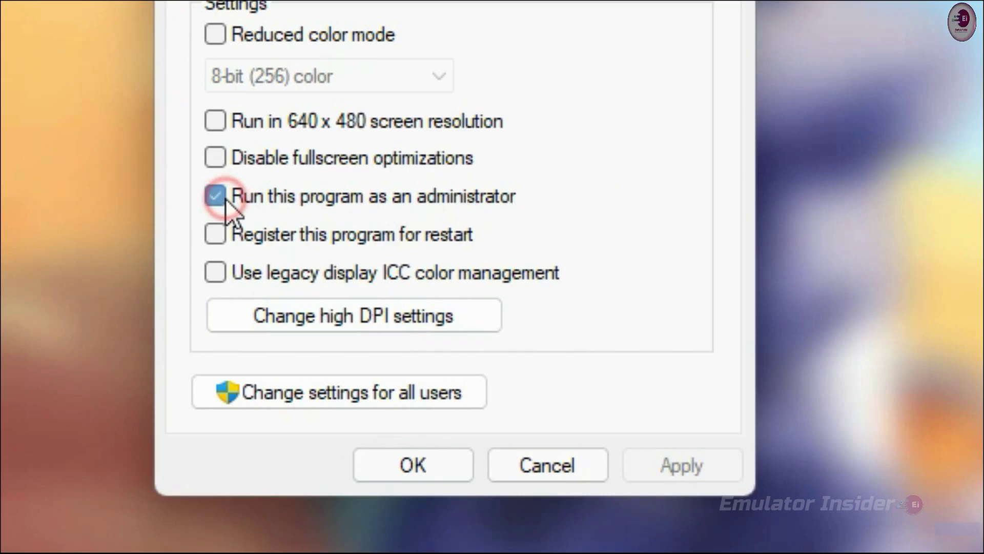
click(225, 198)
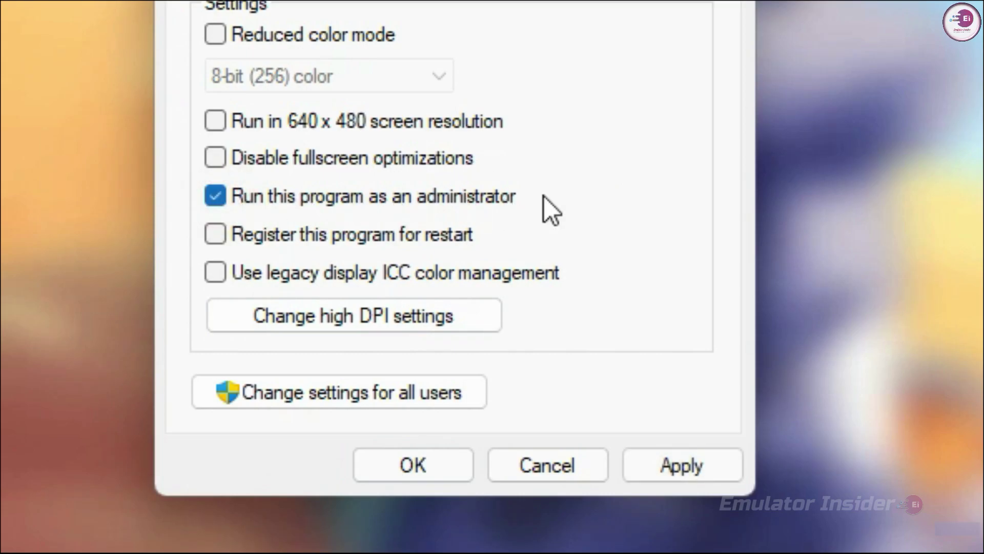
Step: Override Gameloop's high DPI scaling behavior with scaling performed by Application, and apply the compatibility properties
click(355, 320)
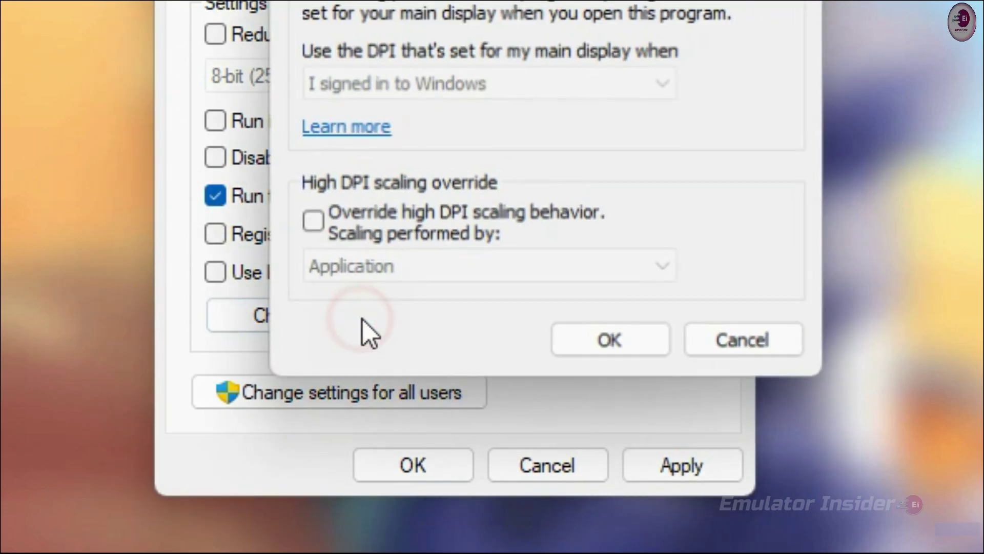
click(310, 222)
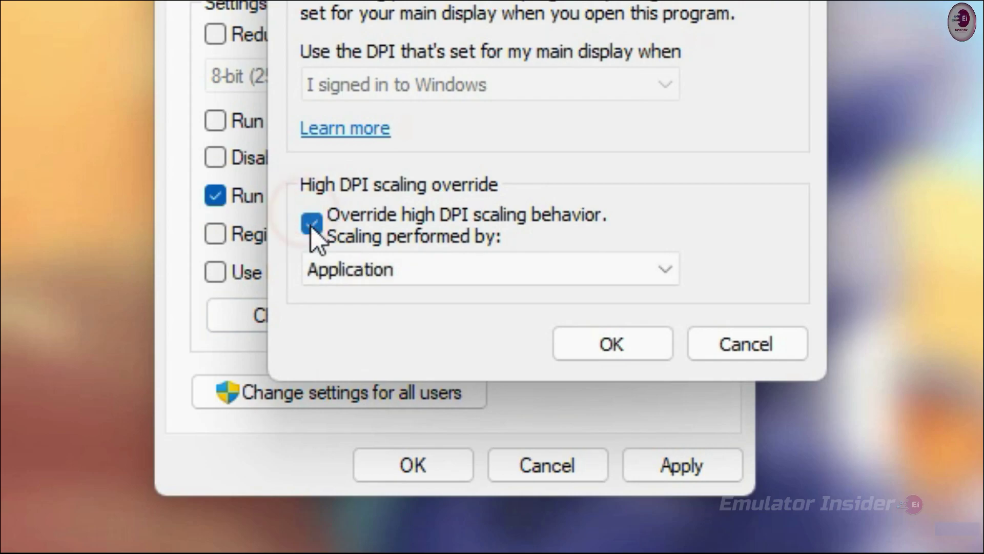
click(531, 271)
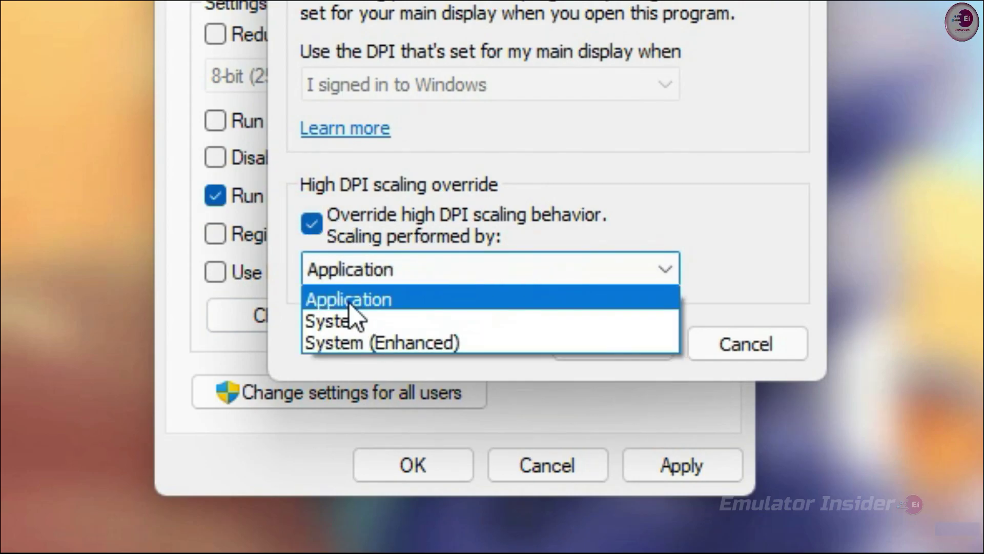
click(390, 302)
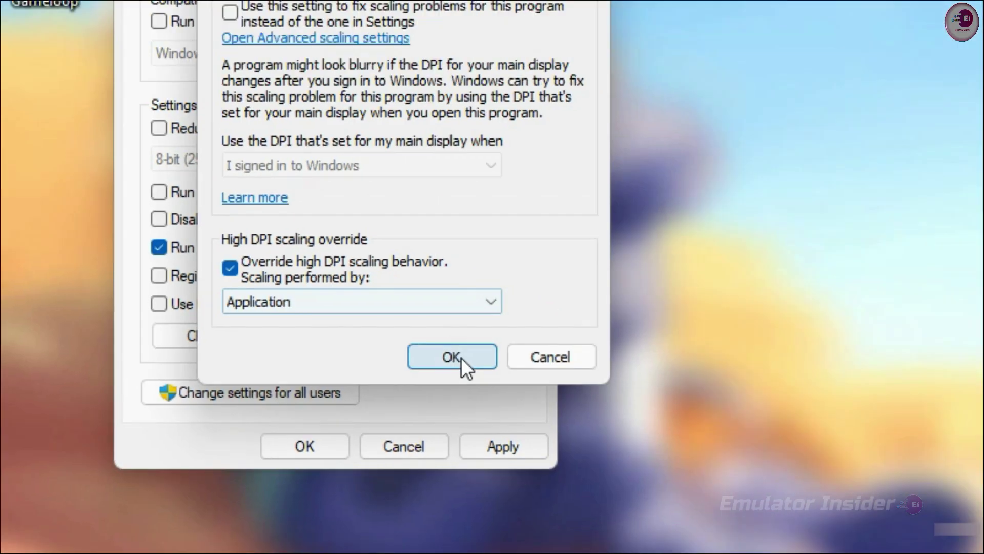
click(612, 343)
click(300, 428)
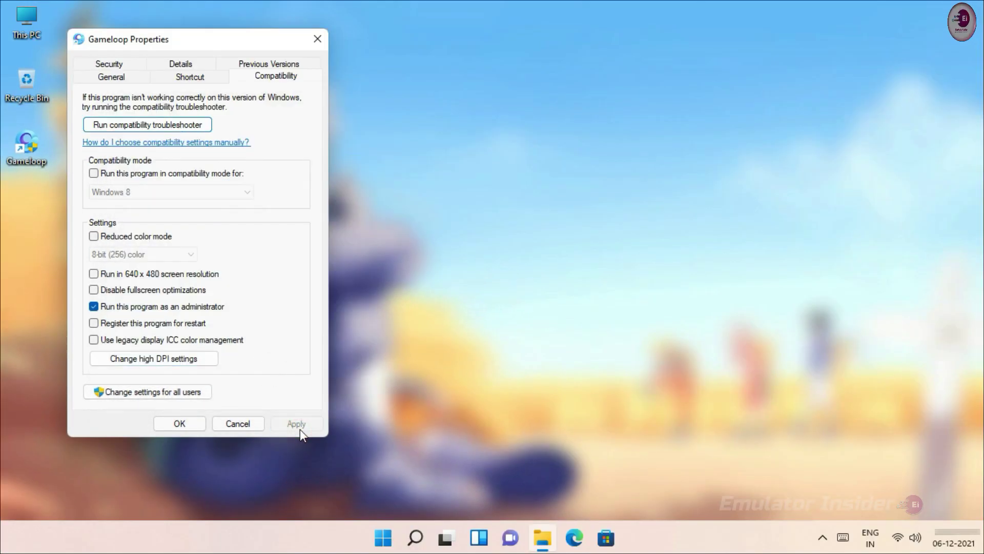
click(191, 426)
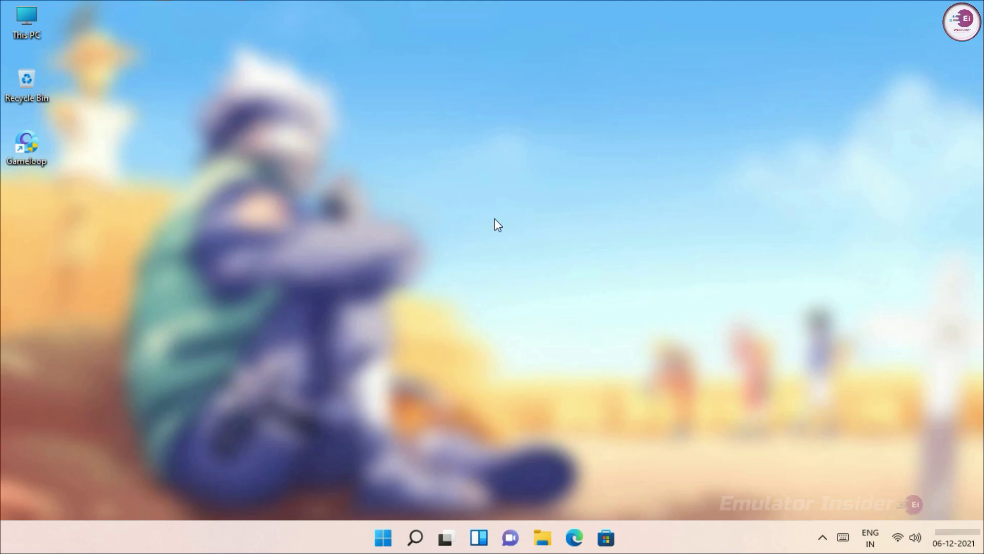
Step: Open the Windows Game Mode settings, check the Game Mode switch, and close Settings
click(415, 539)
text(G)
text(a)
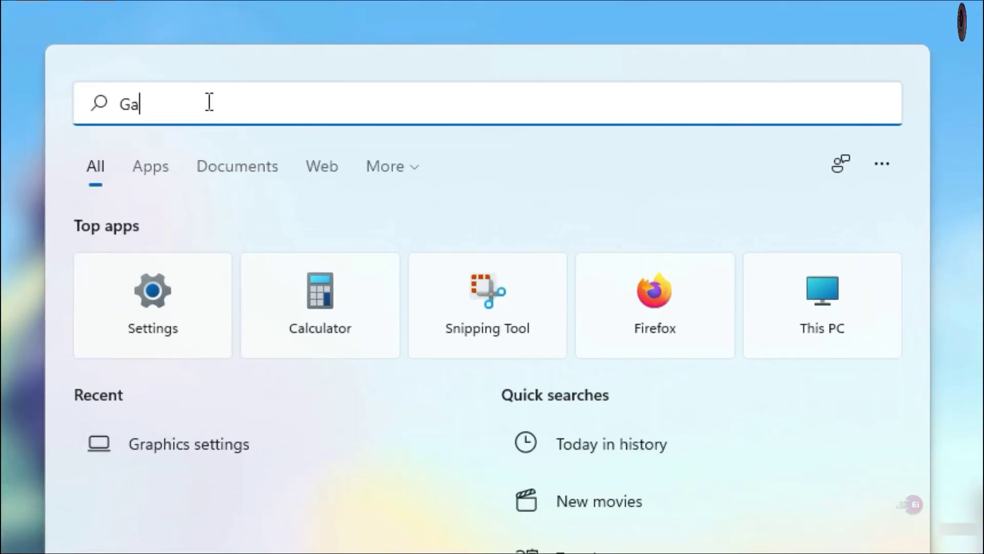
text(me Mode Settings)
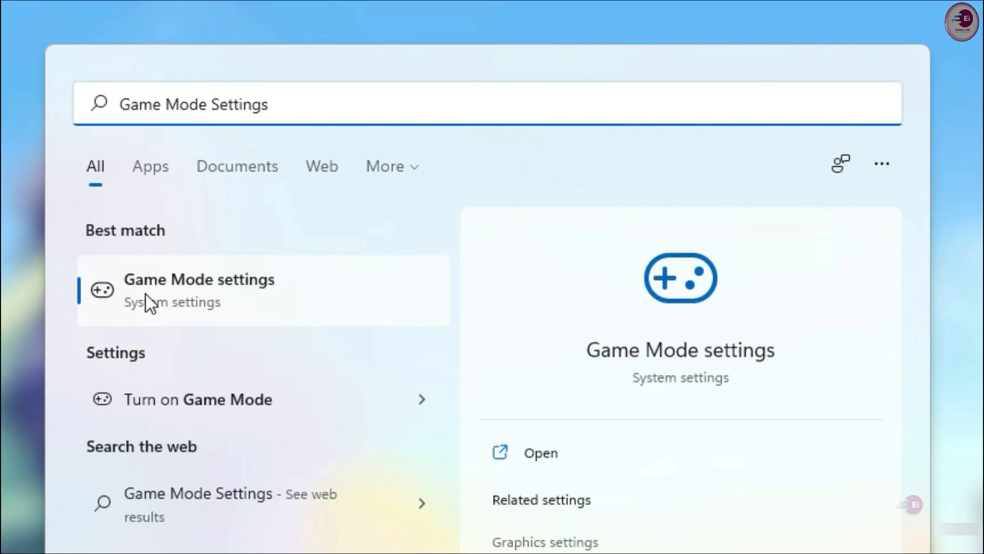
click(278, 294)
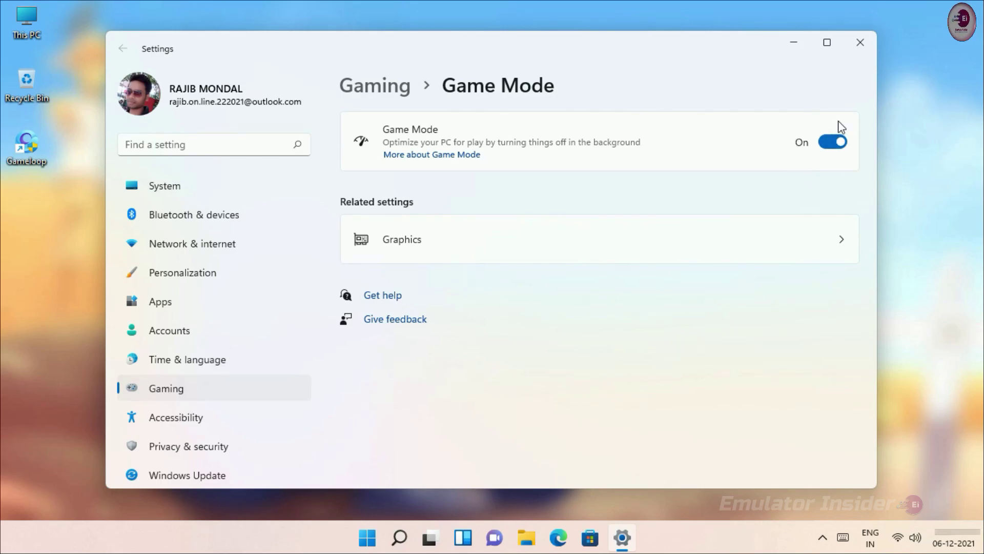
click(860, 46)
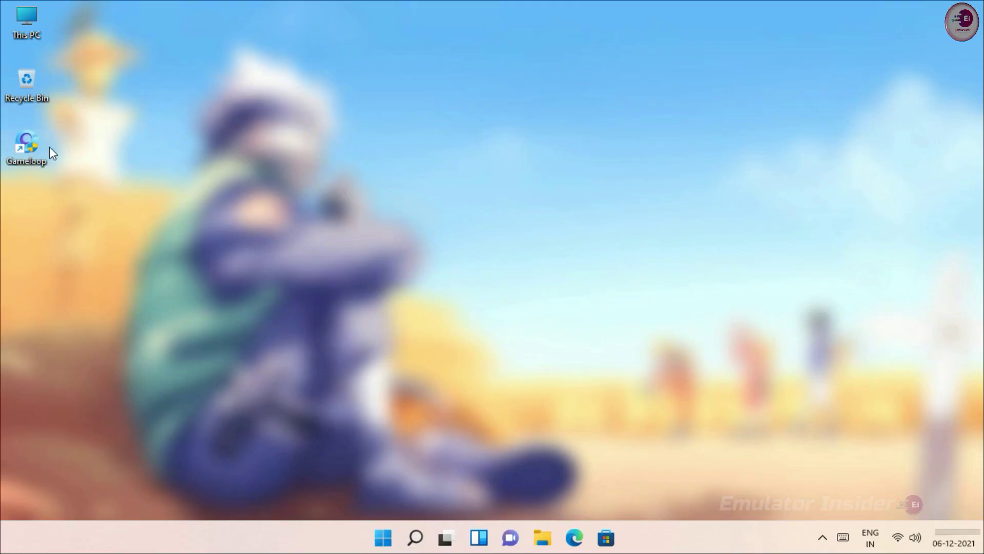
Step: Launch Free Fire from its game page in Gameloop and minimize the Gameloop launcher window
double_click(32, 154)
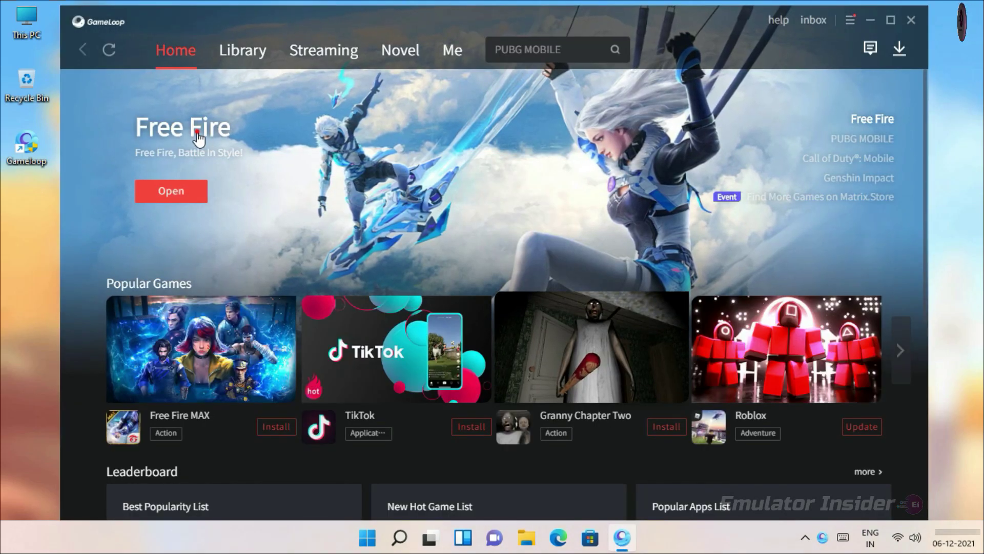
click(621, 248)
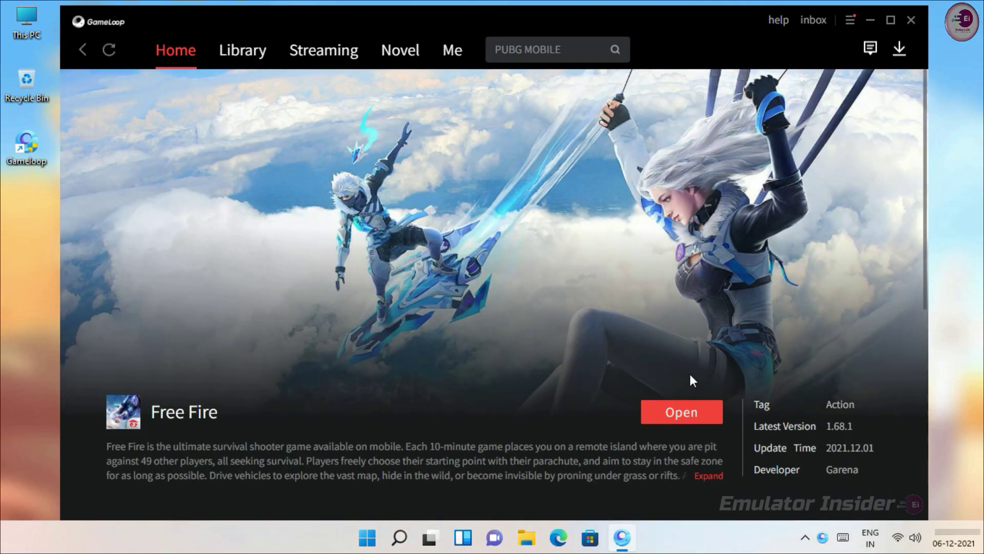
click(680, 418)
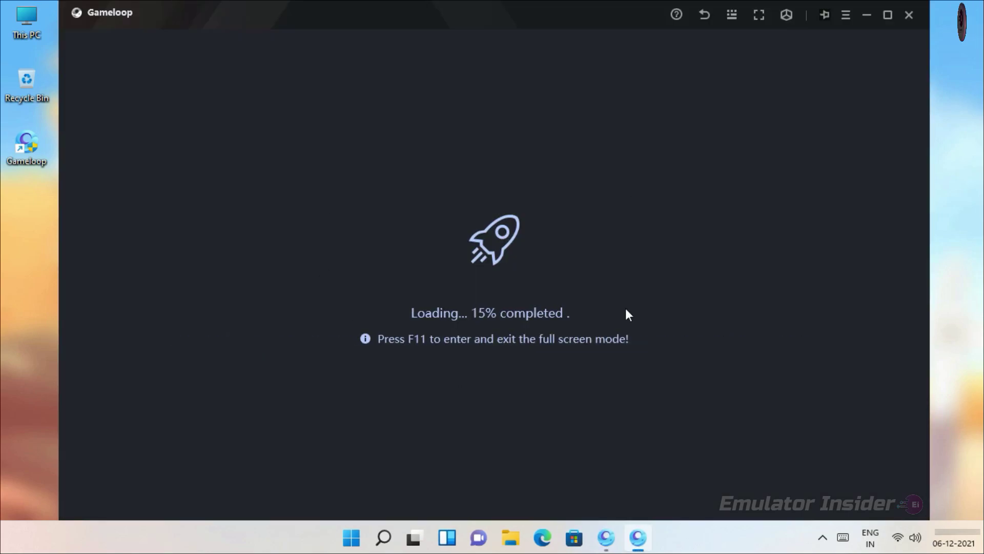
click(606, 538)
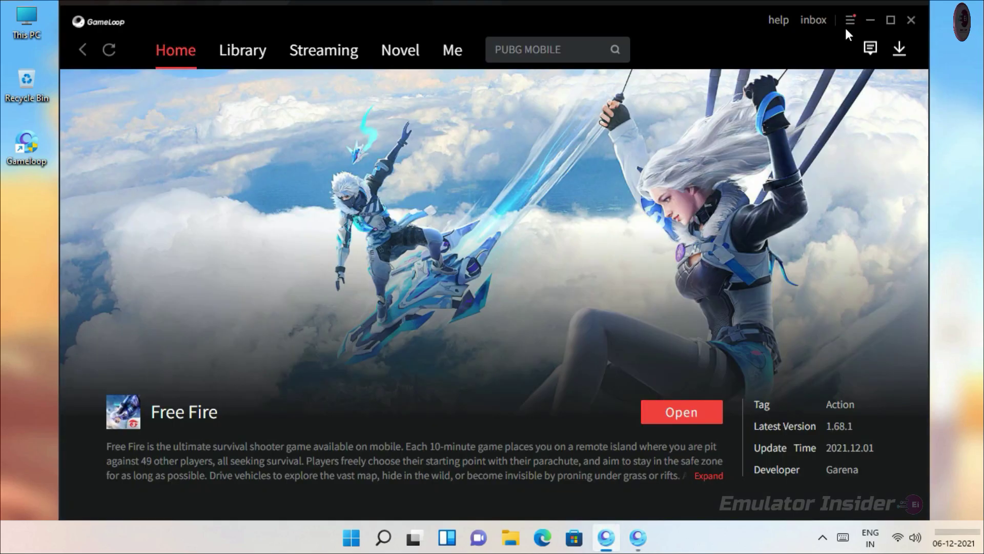
click(872, 21)
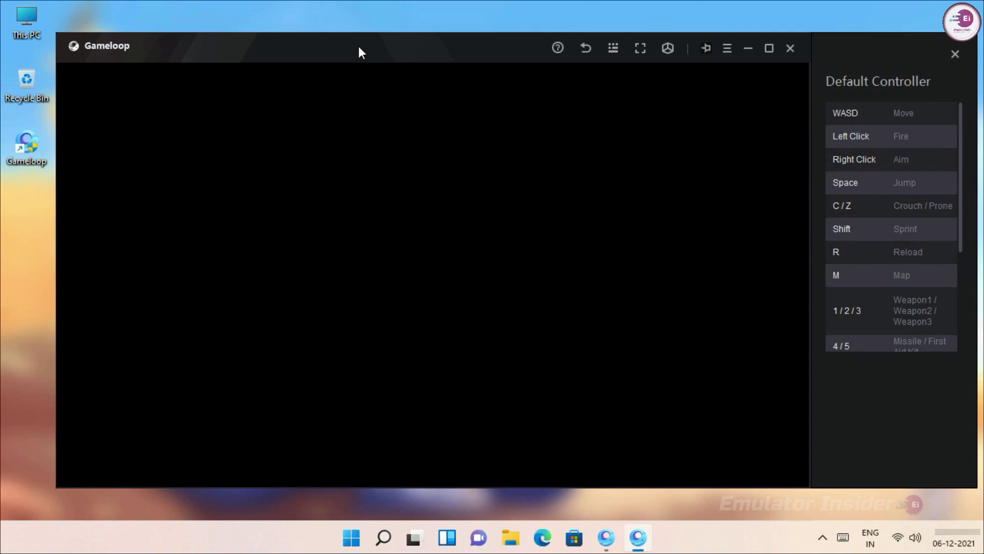
drag(359, 47, 360, 45)
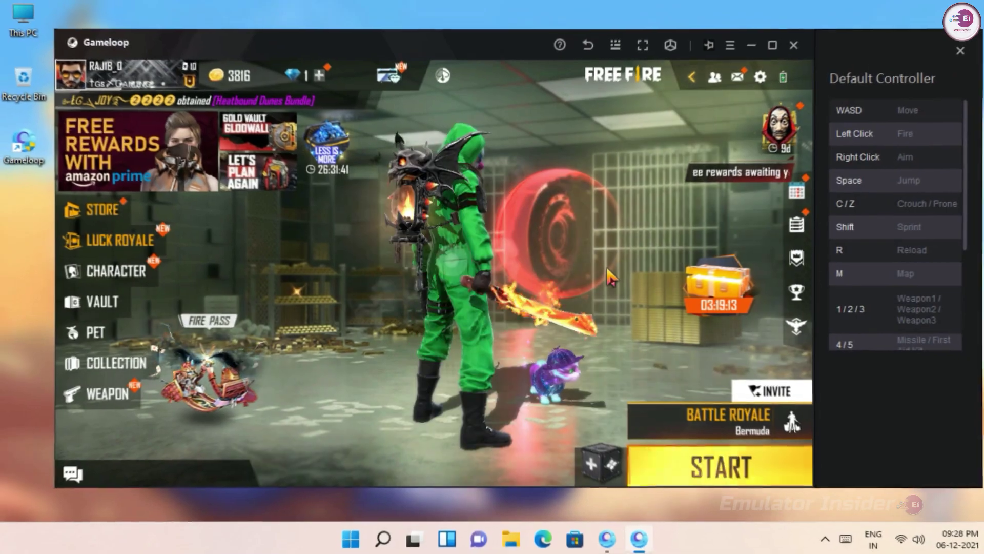
Step: Decline the team invite with further invites blocked for 5 minutes, and try character emotes in the Free Fire lobby
click(465, 302)
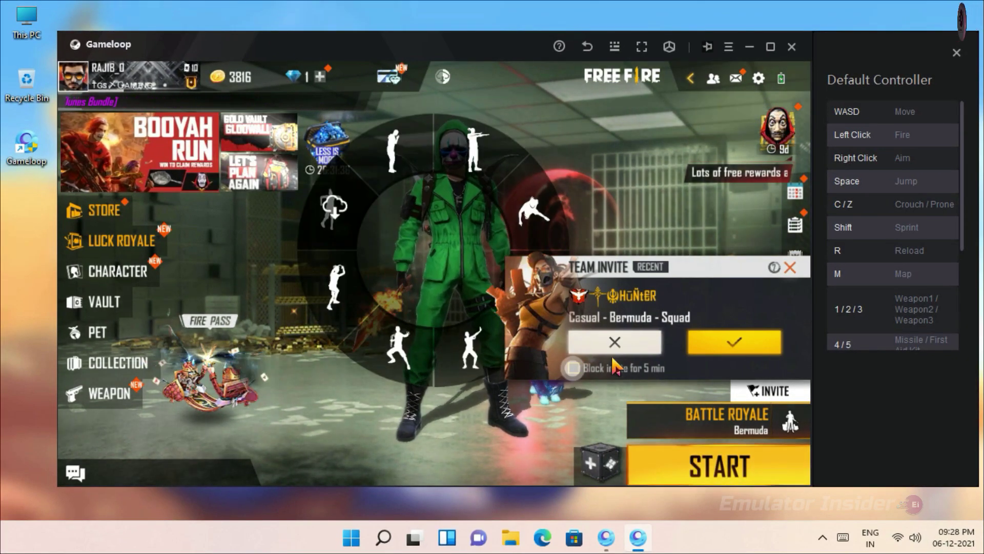
click(573, 369)
click(615, 342)
click(347, 291)
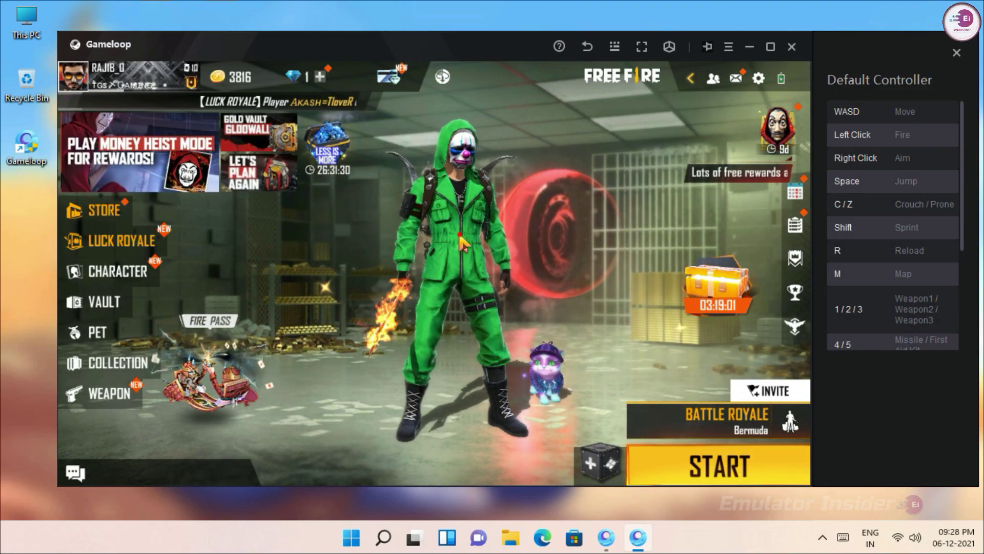
click(513, 264)
click(529, 288)
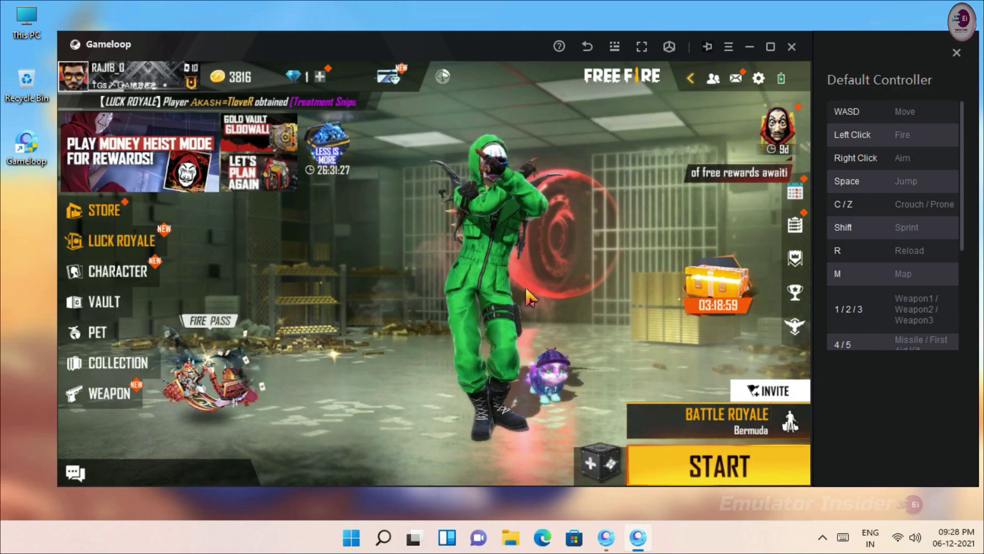
Step: Set the graphics quality to Smooth in Free Fire's display settings and close the settings
click(759, 78)
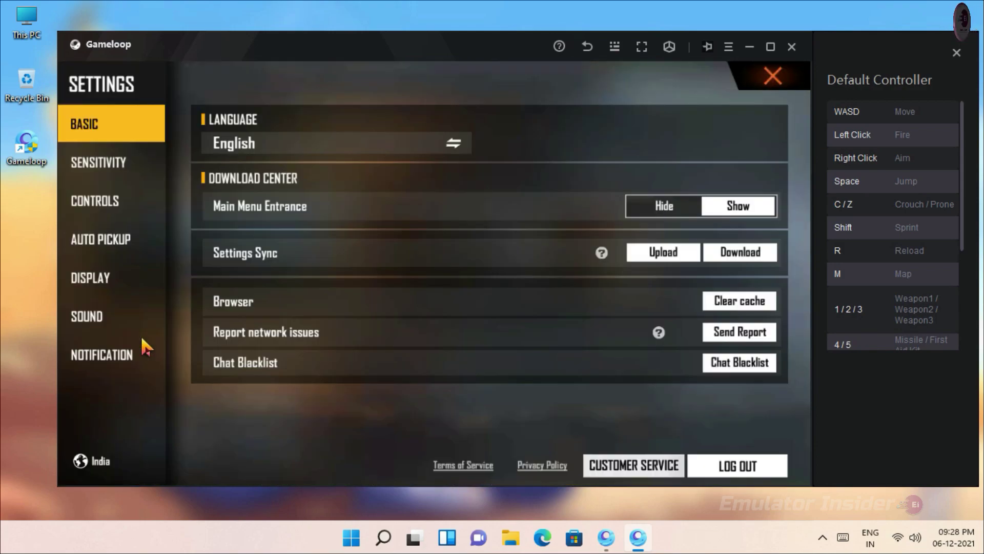
click(96, 286)
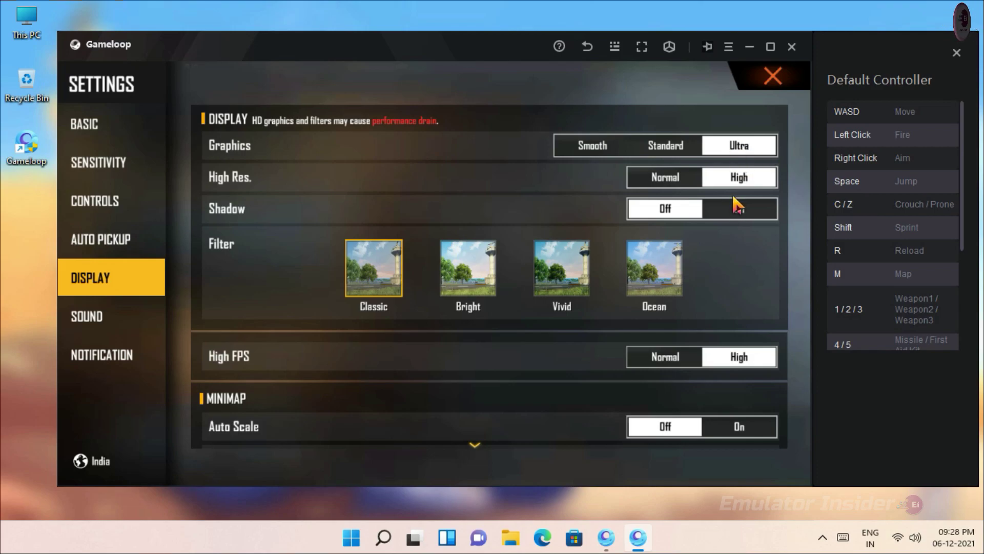
click(579, 150)
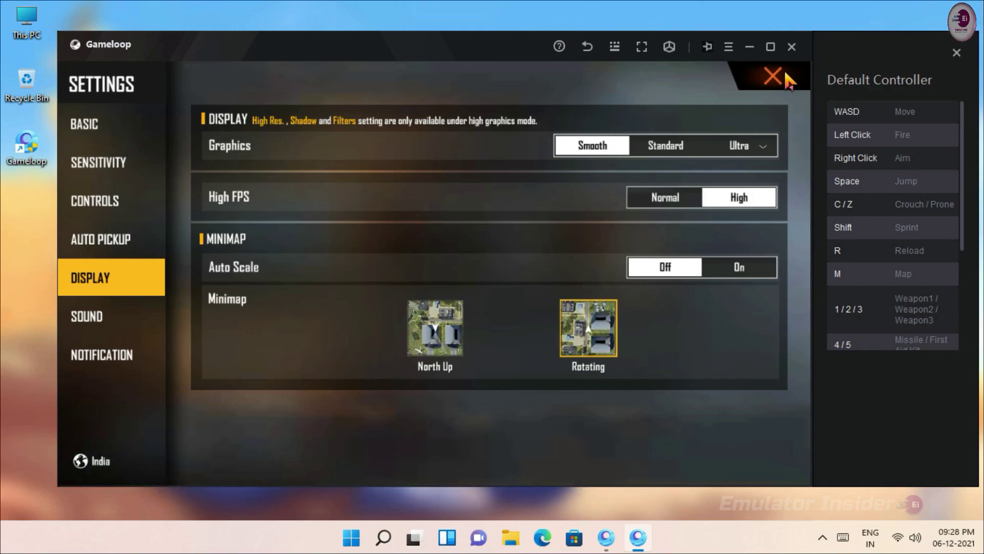
click(775, 78)
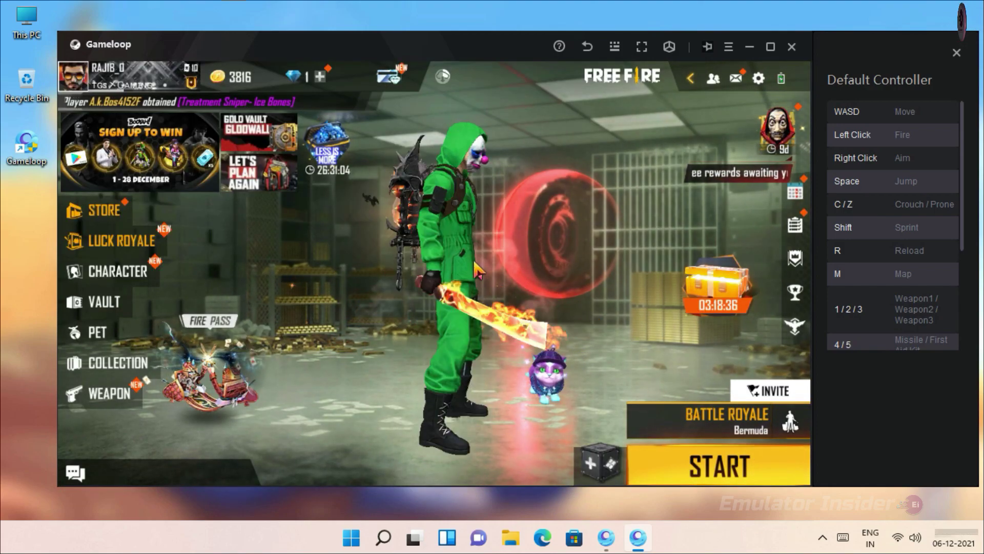
click(458, 279)
click(530, 228)
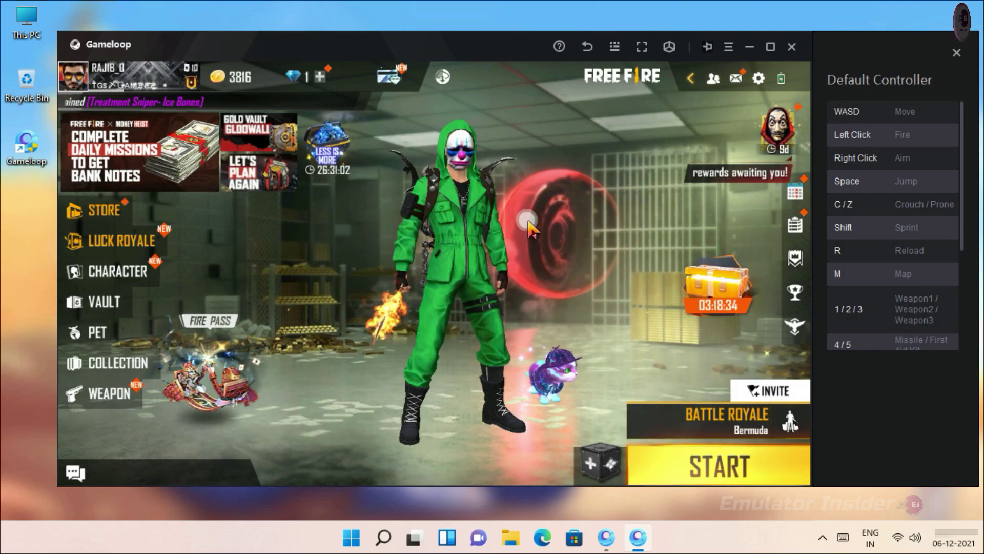
Step: Select the BR-Ranked mode on the Bermuda map and start a match
click(662, 421)
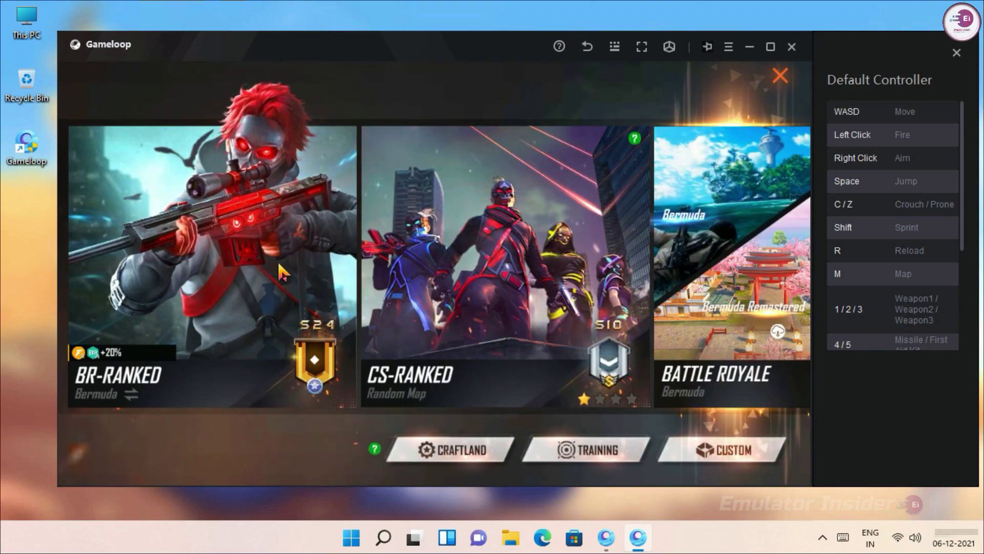
click(266, 244)
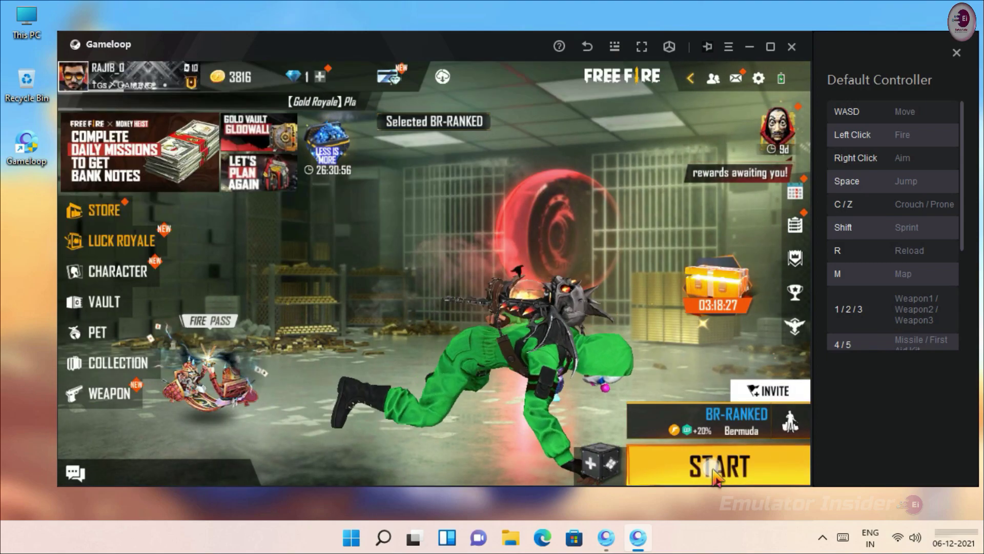
click(712, 466)
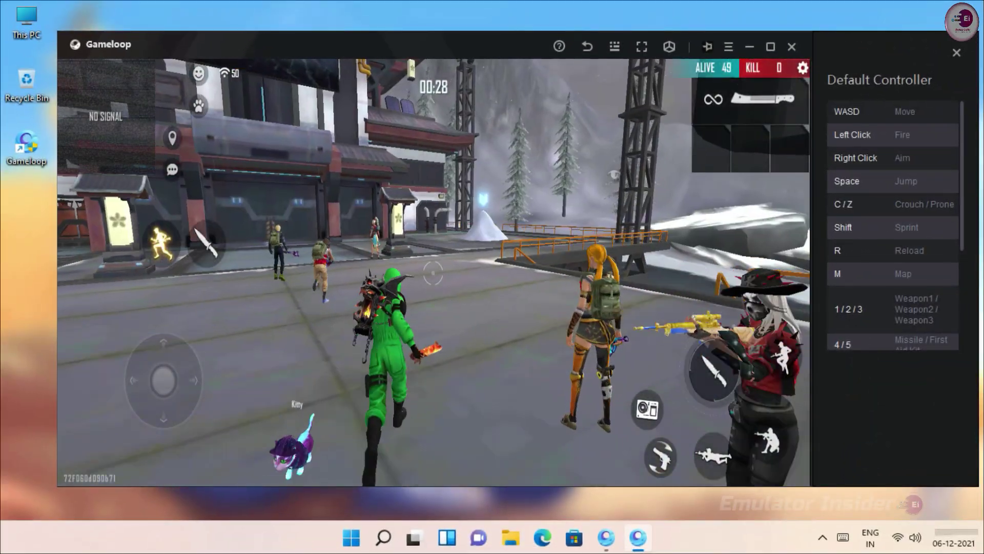
Step: Run the character around the pre-match waiting area to check how smoothly the game plays
key(w)
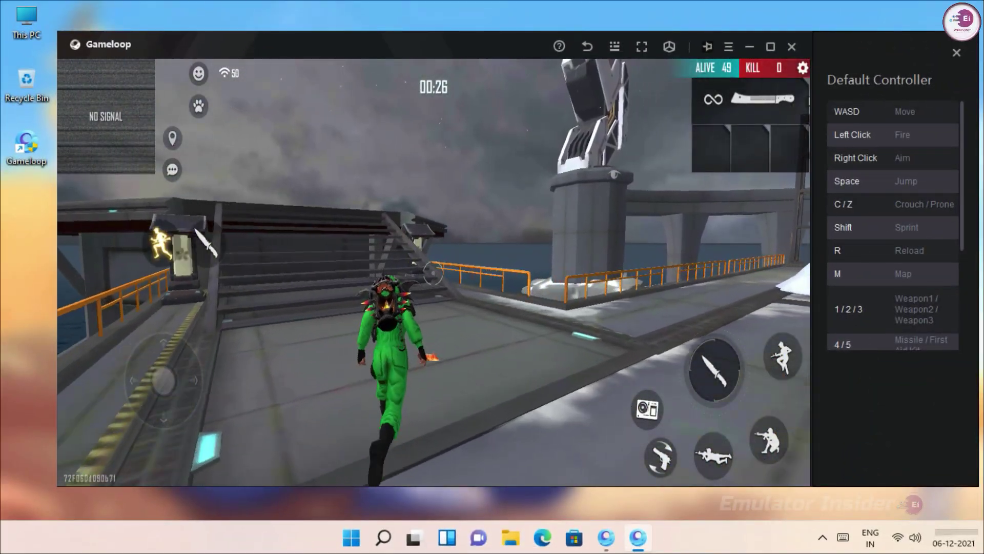
key(w)
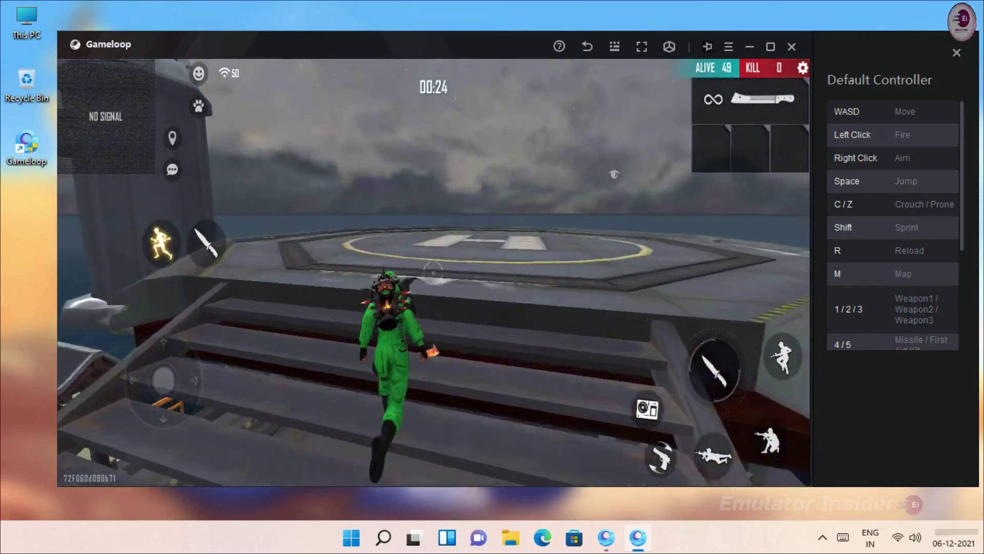
key(w)
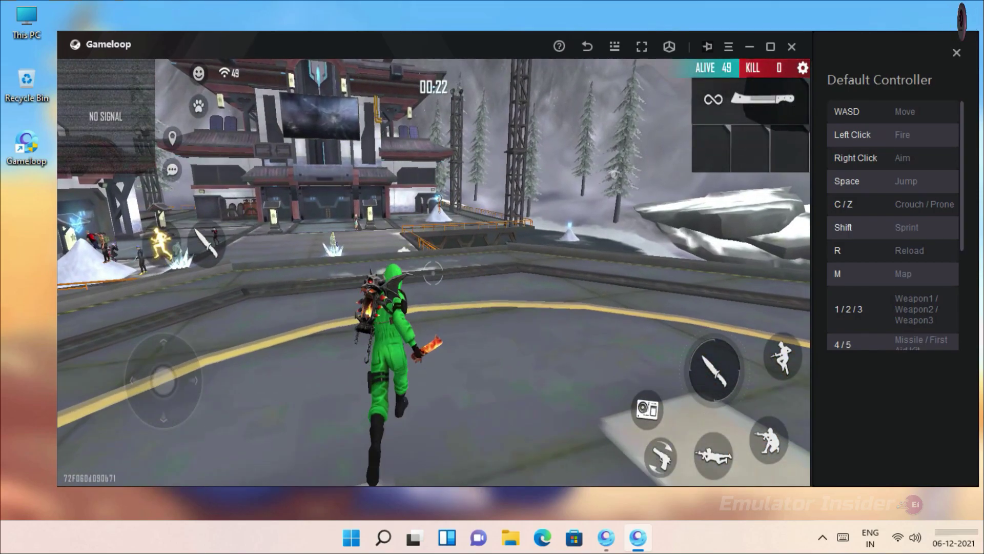
key(w)
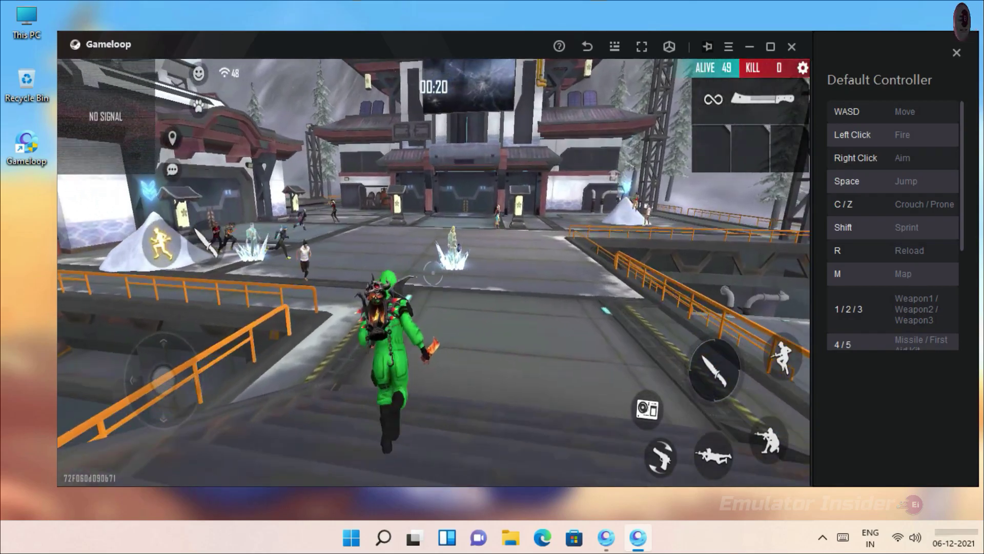
key(w)
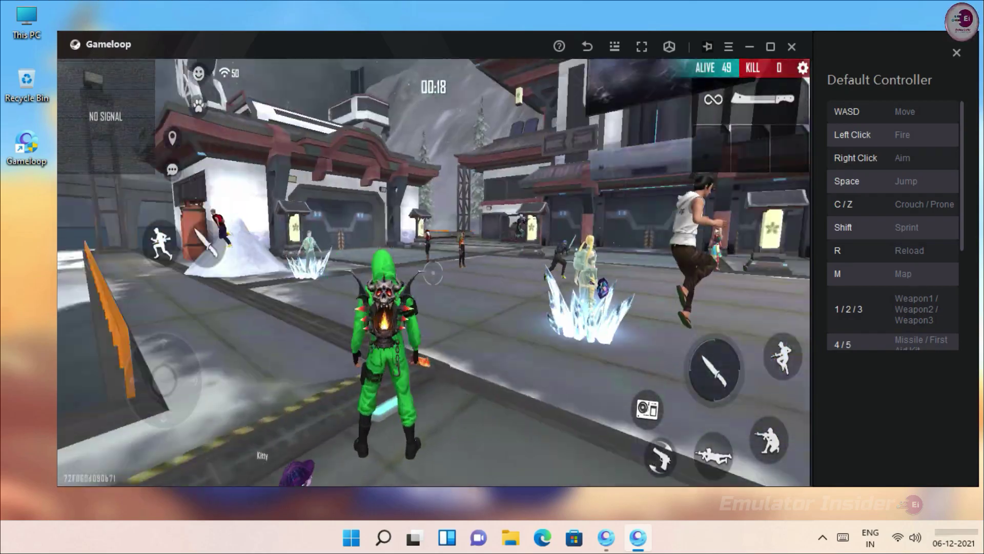
key(w)
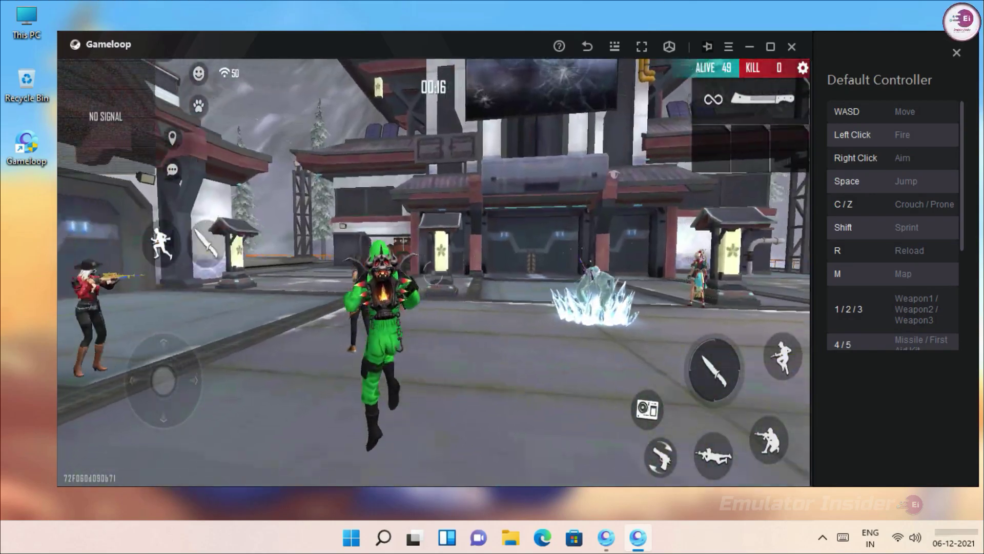
key(w)
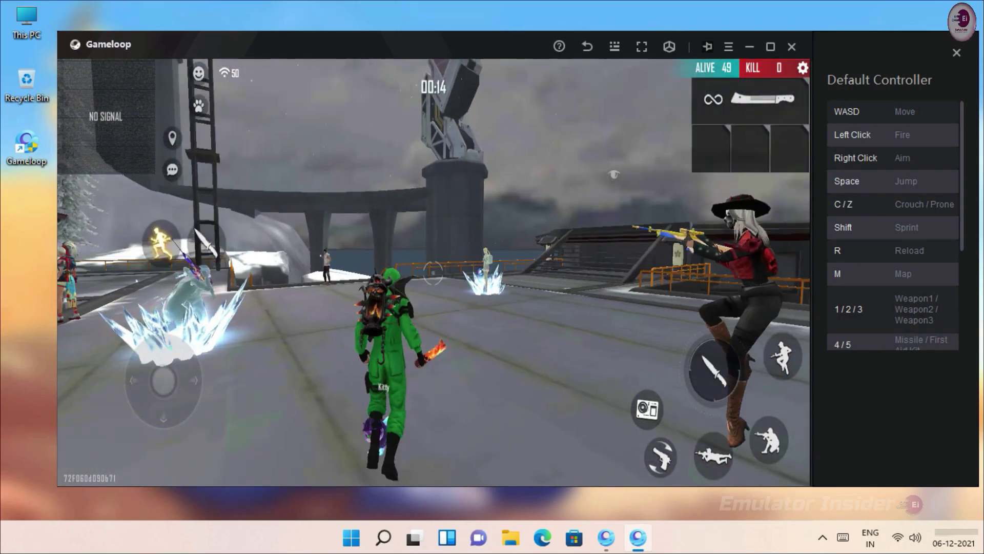